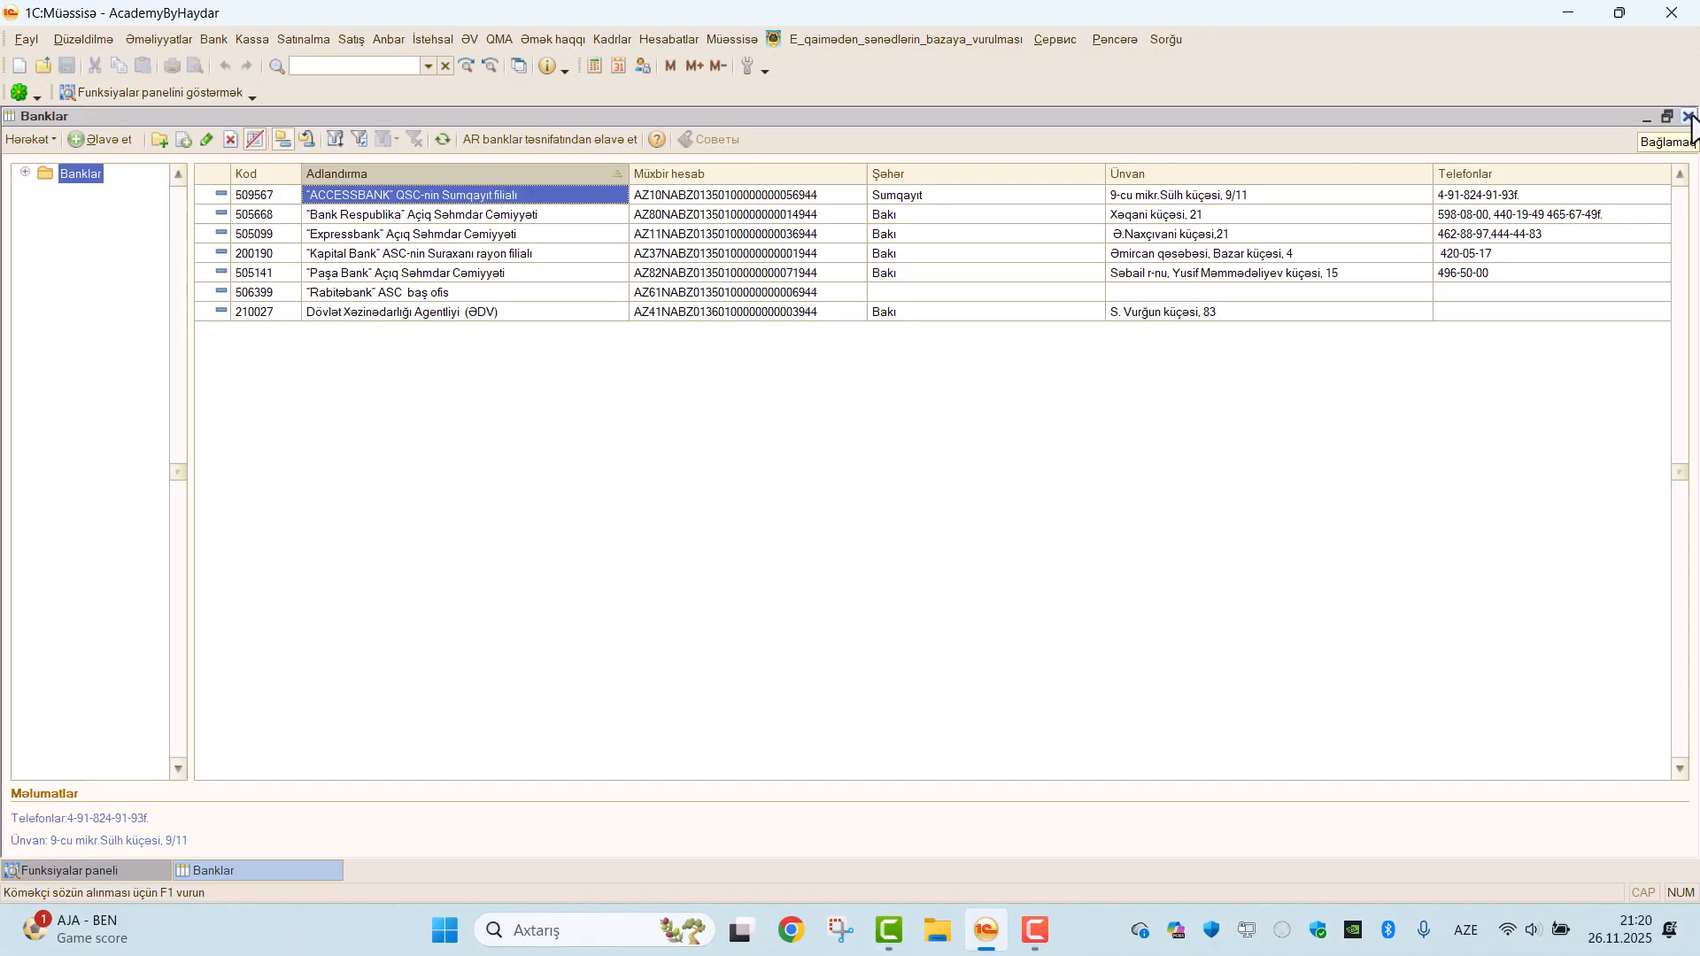
Close the banks directory and open the bank accounts list (Bank hesabları) of the organization SMART MMC.
{"action": "left_click", "coordinate": [1690, 117]}
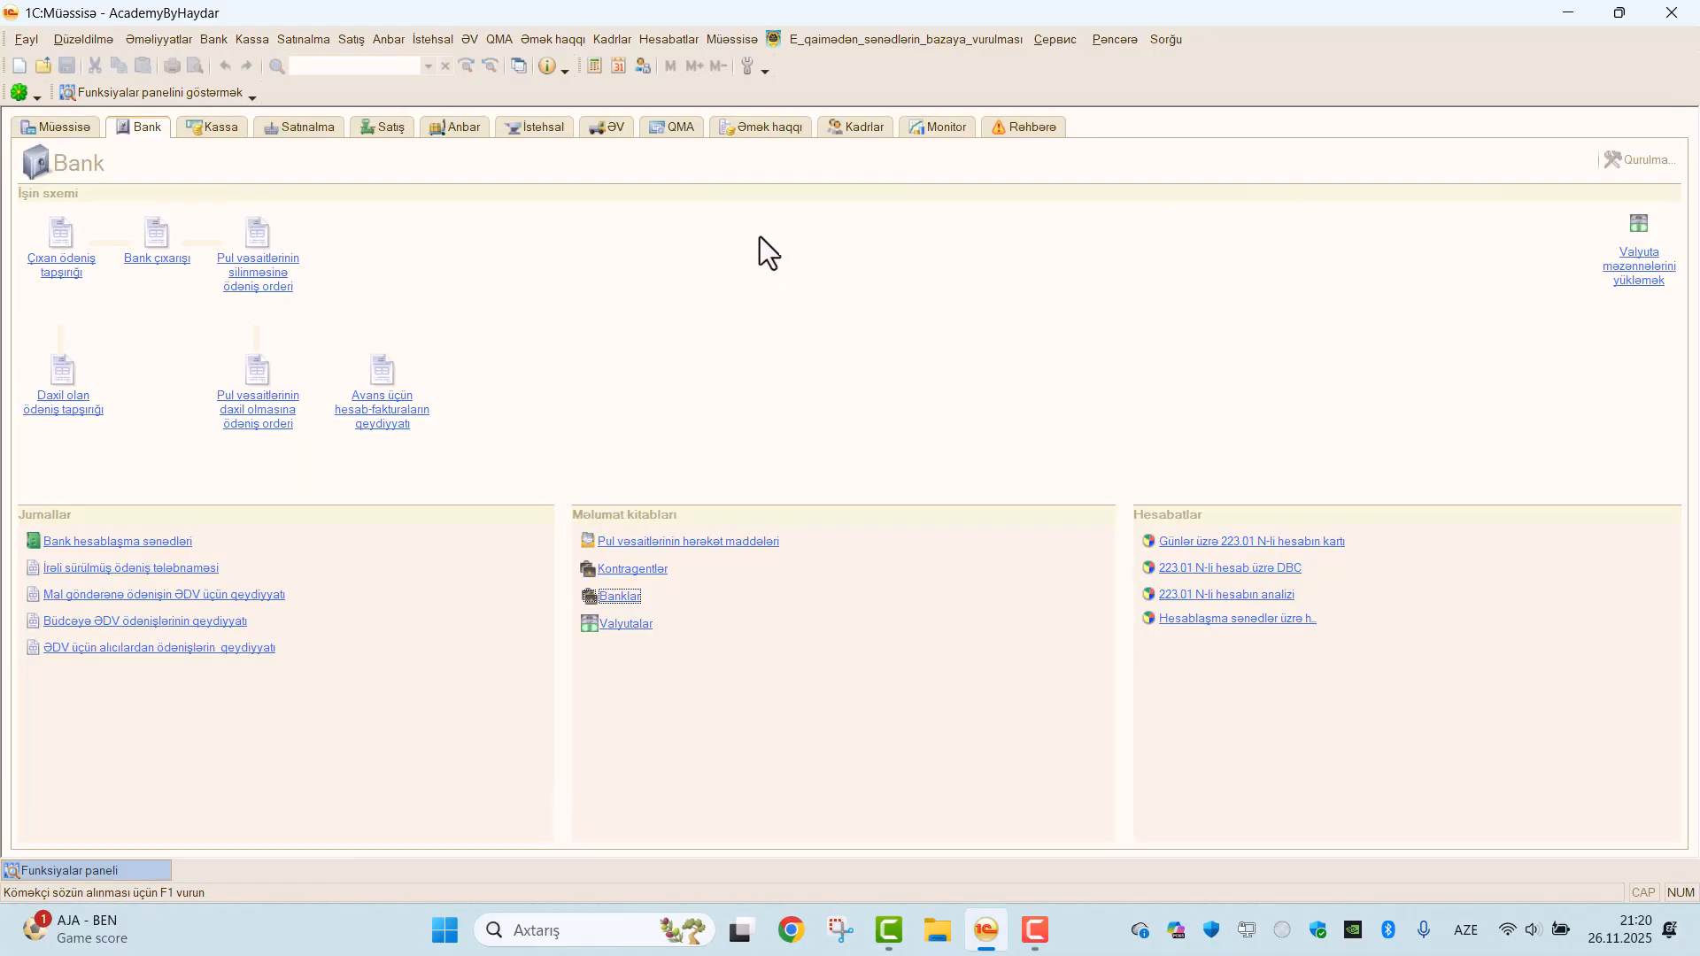
{"action": "left_click", "coordinate": [730, 46]}
{"action": "left_click", "coordinate": [745, 62]}
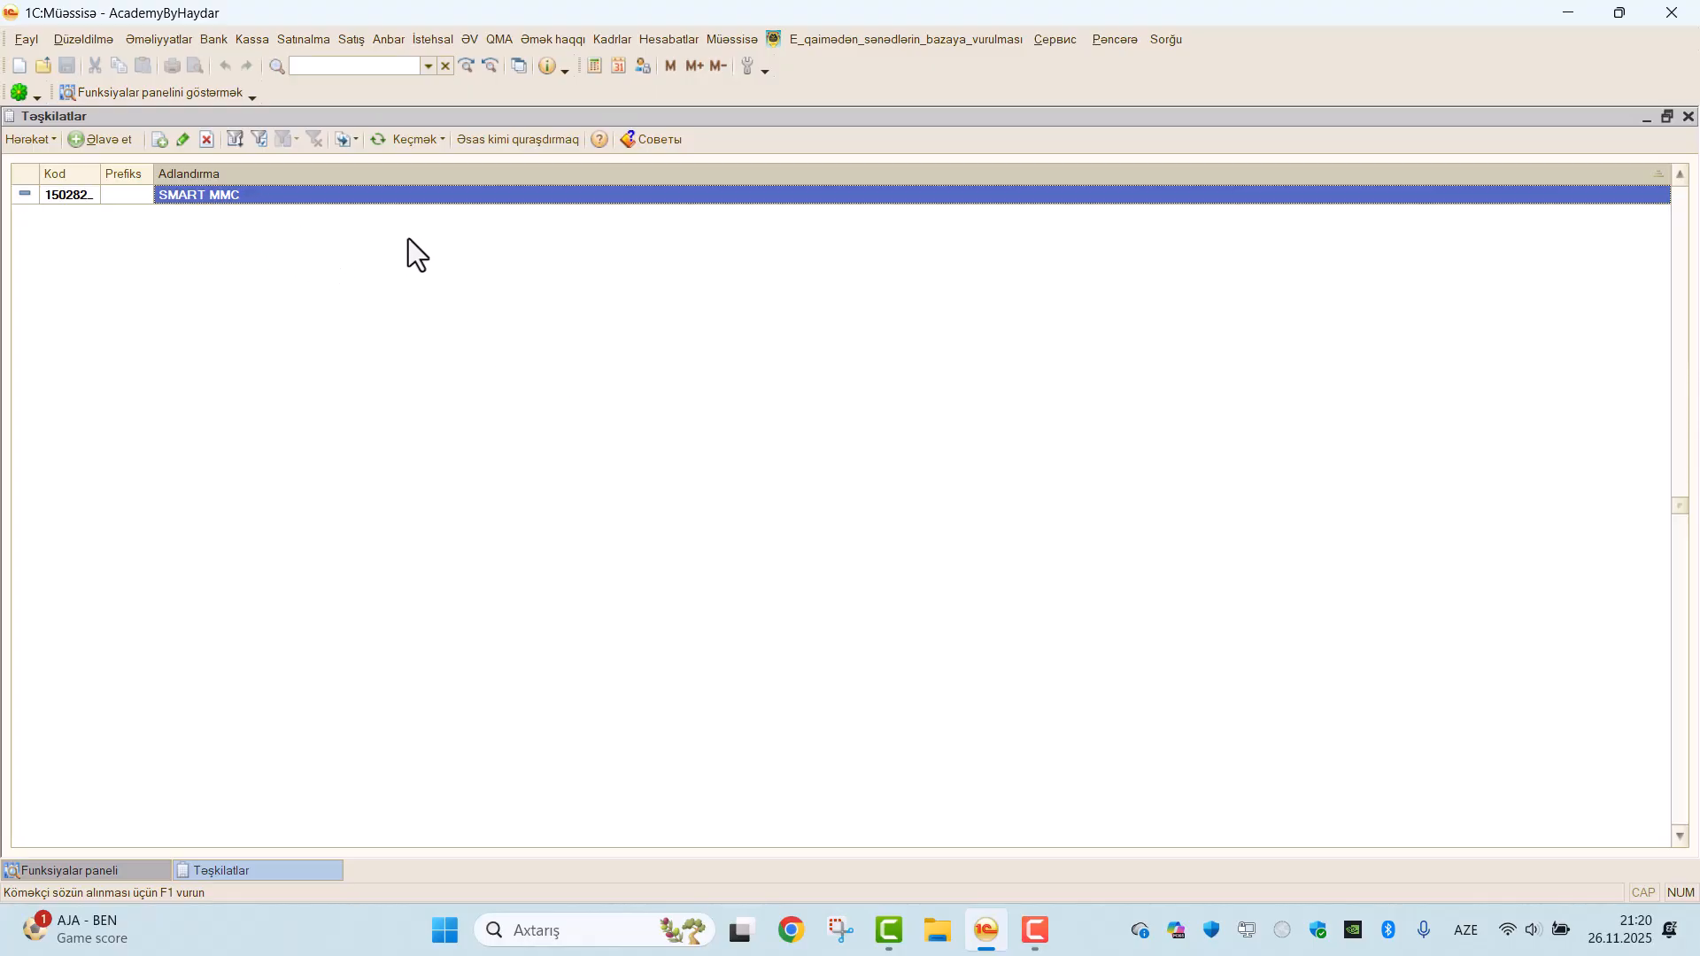
{"action": "left_click", "coordinate": [437, 140]}
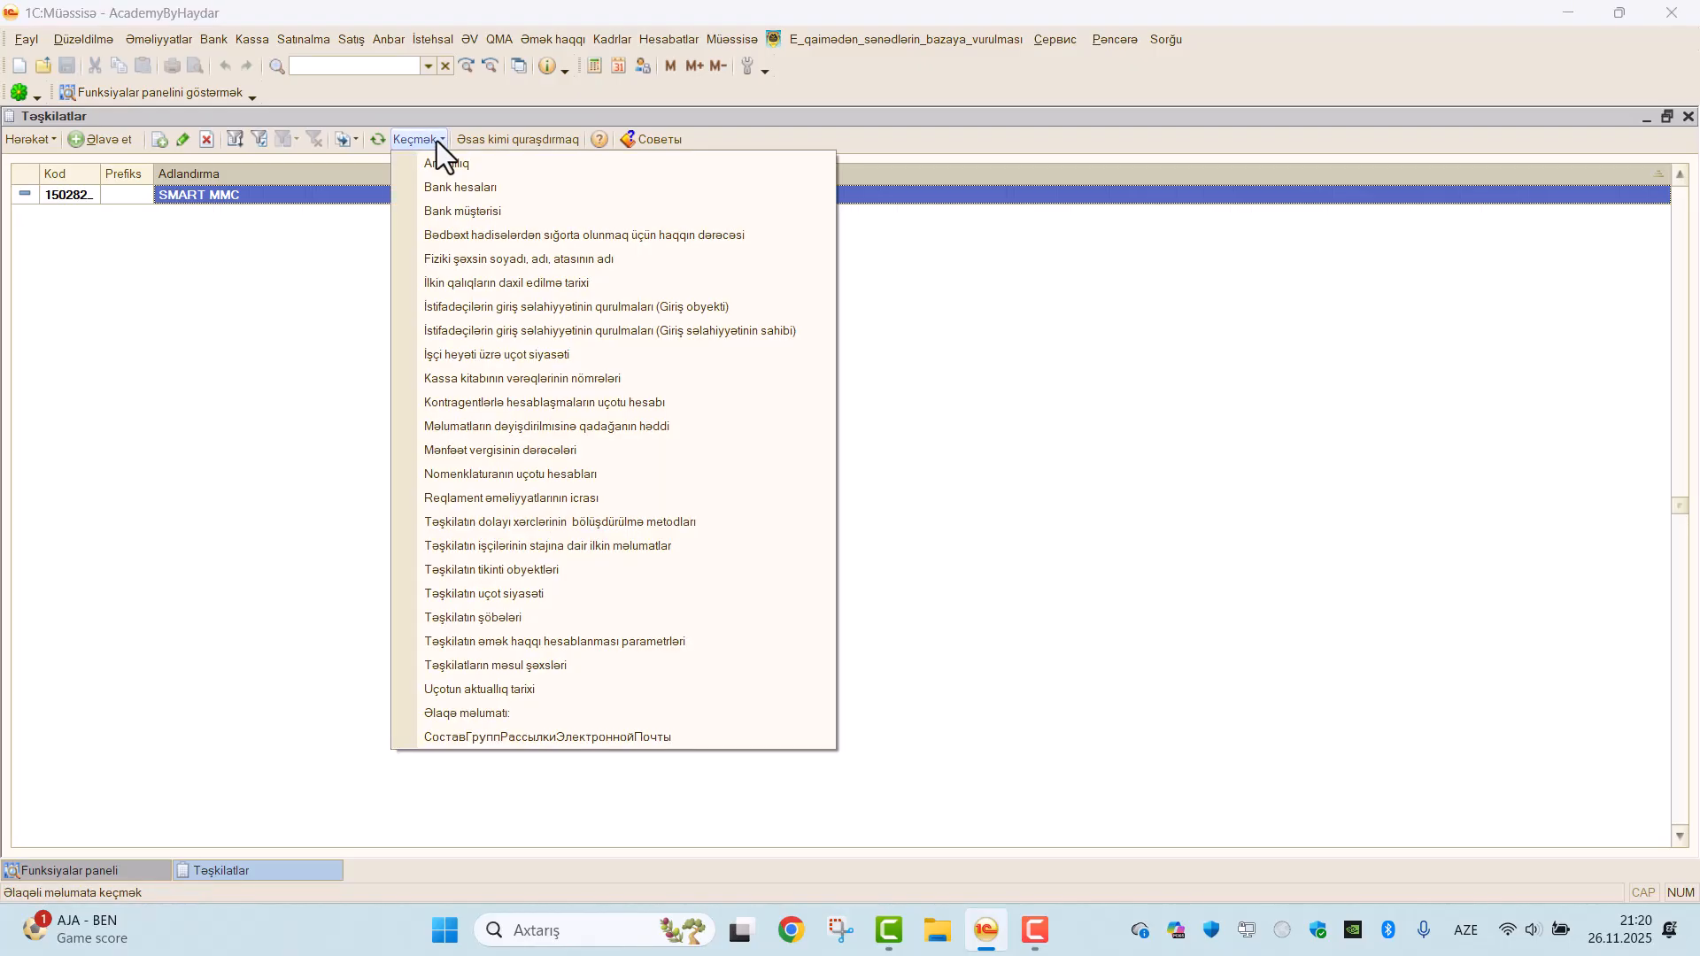
{"action": "left_click", "coordinate": [443, 193]}
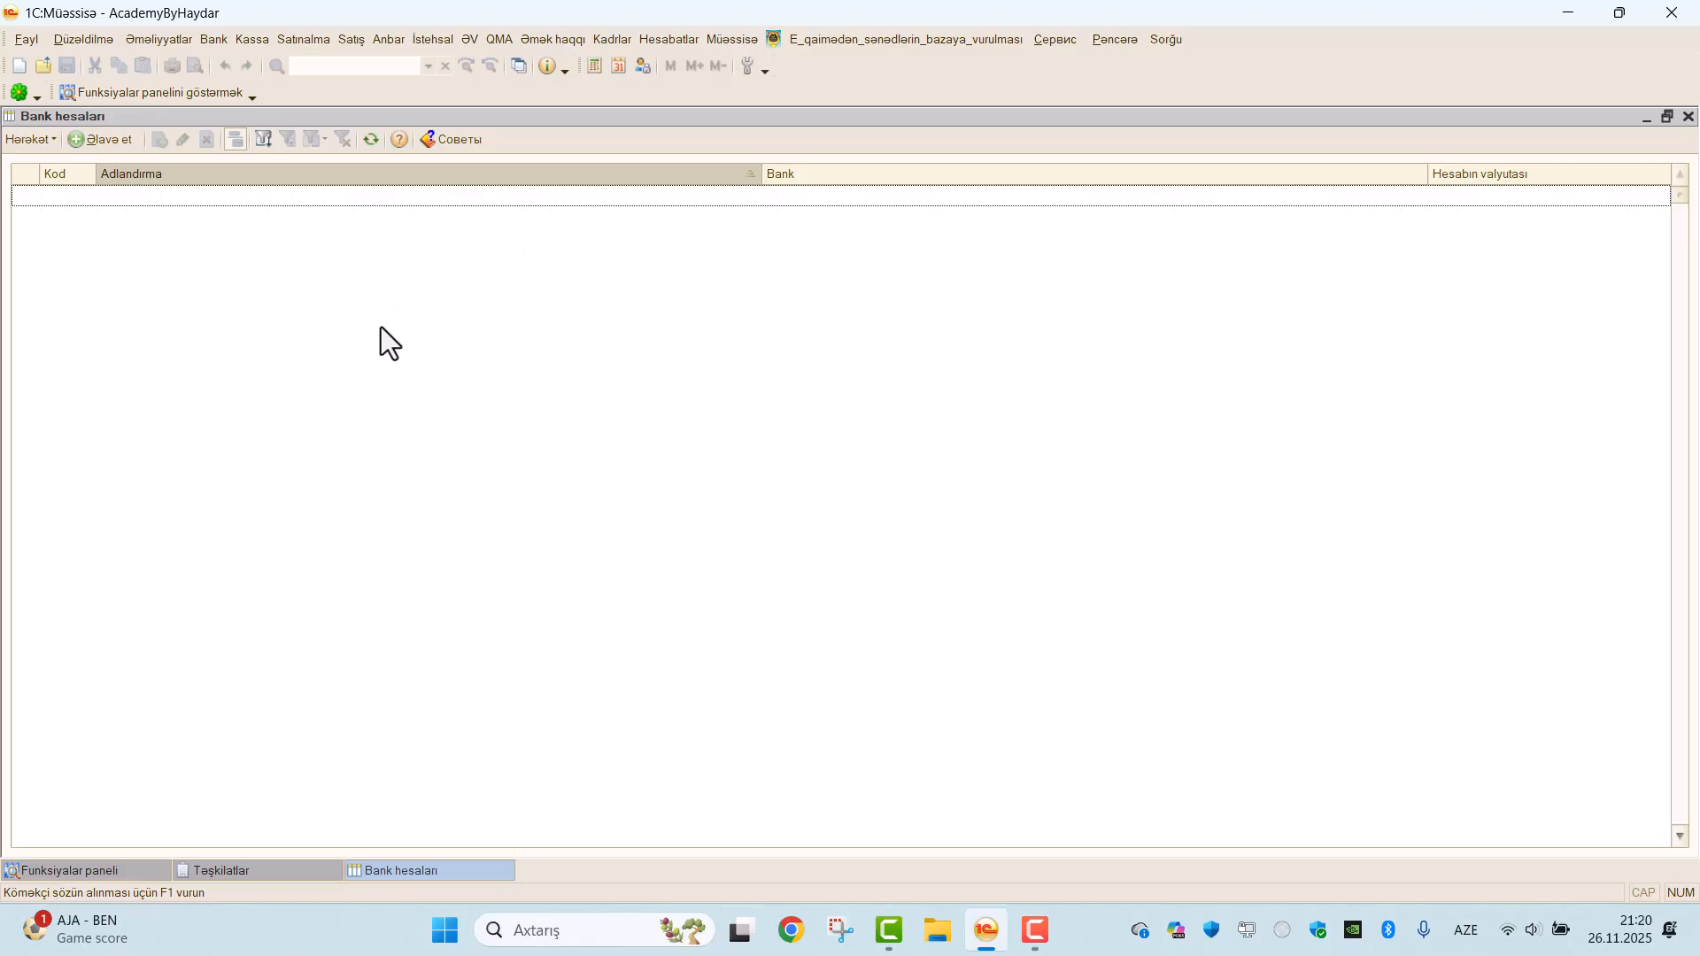
Start a new bank account record and copy the AZN settlement account number (H/H) from the SMART MMC Word document.
{"action": "left_click", "coordinate": [87, 145]}
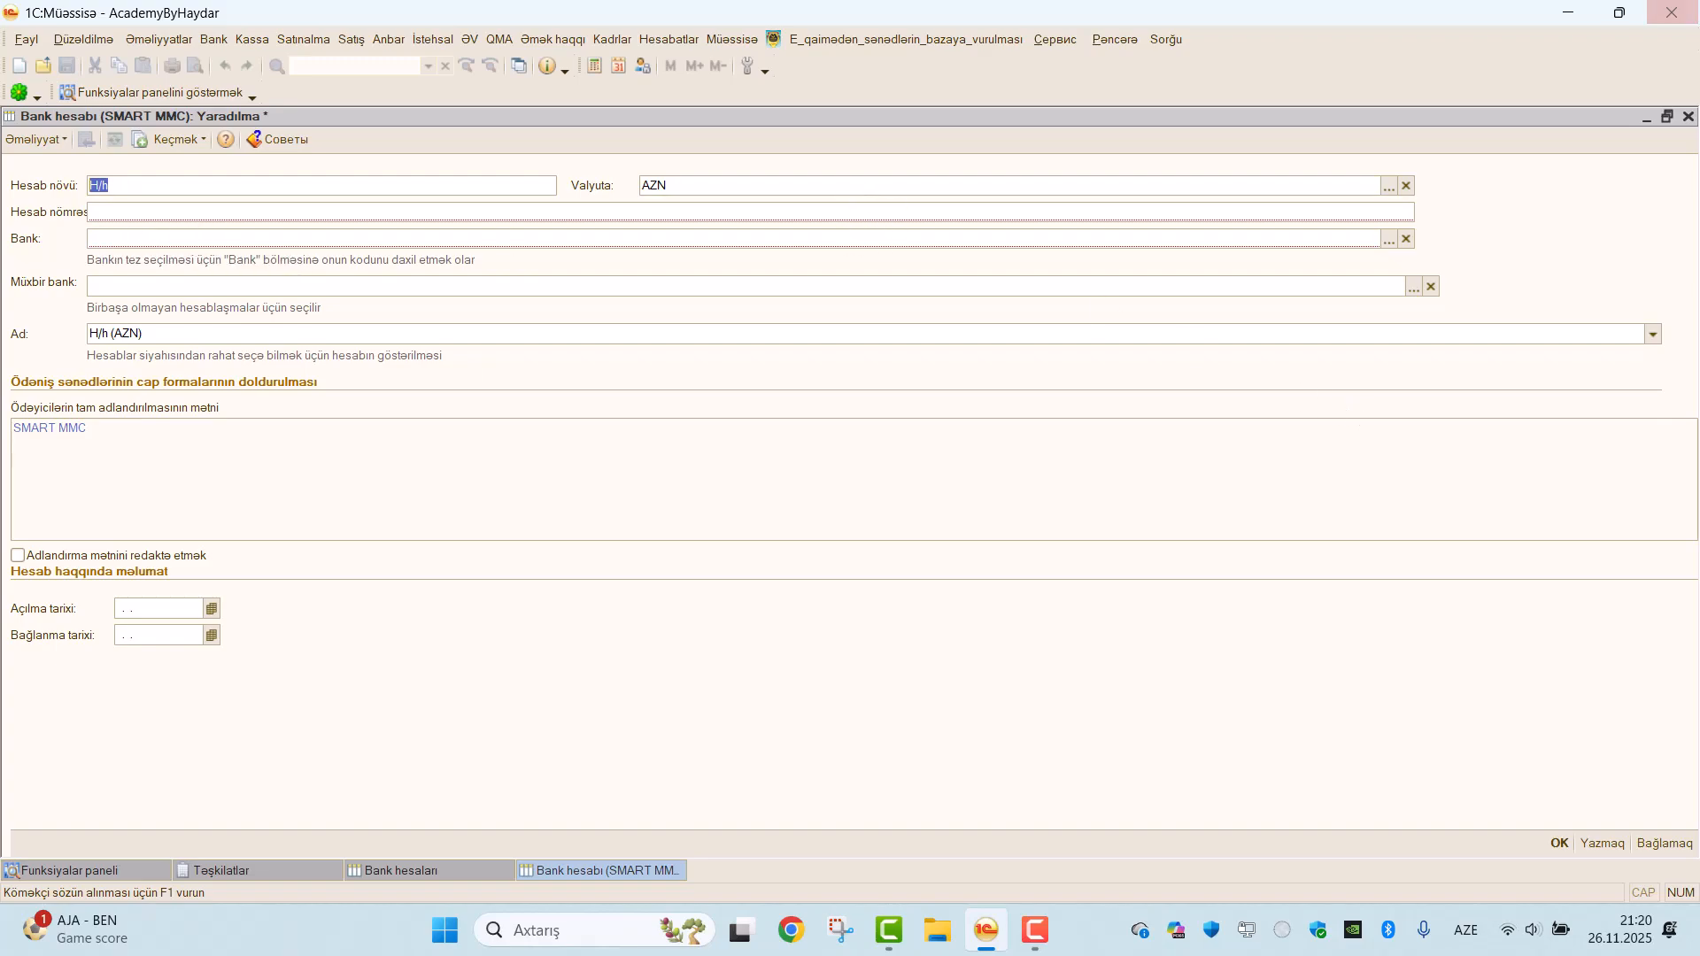
{"action": "left_click", "coordinate": [1570, 12]}
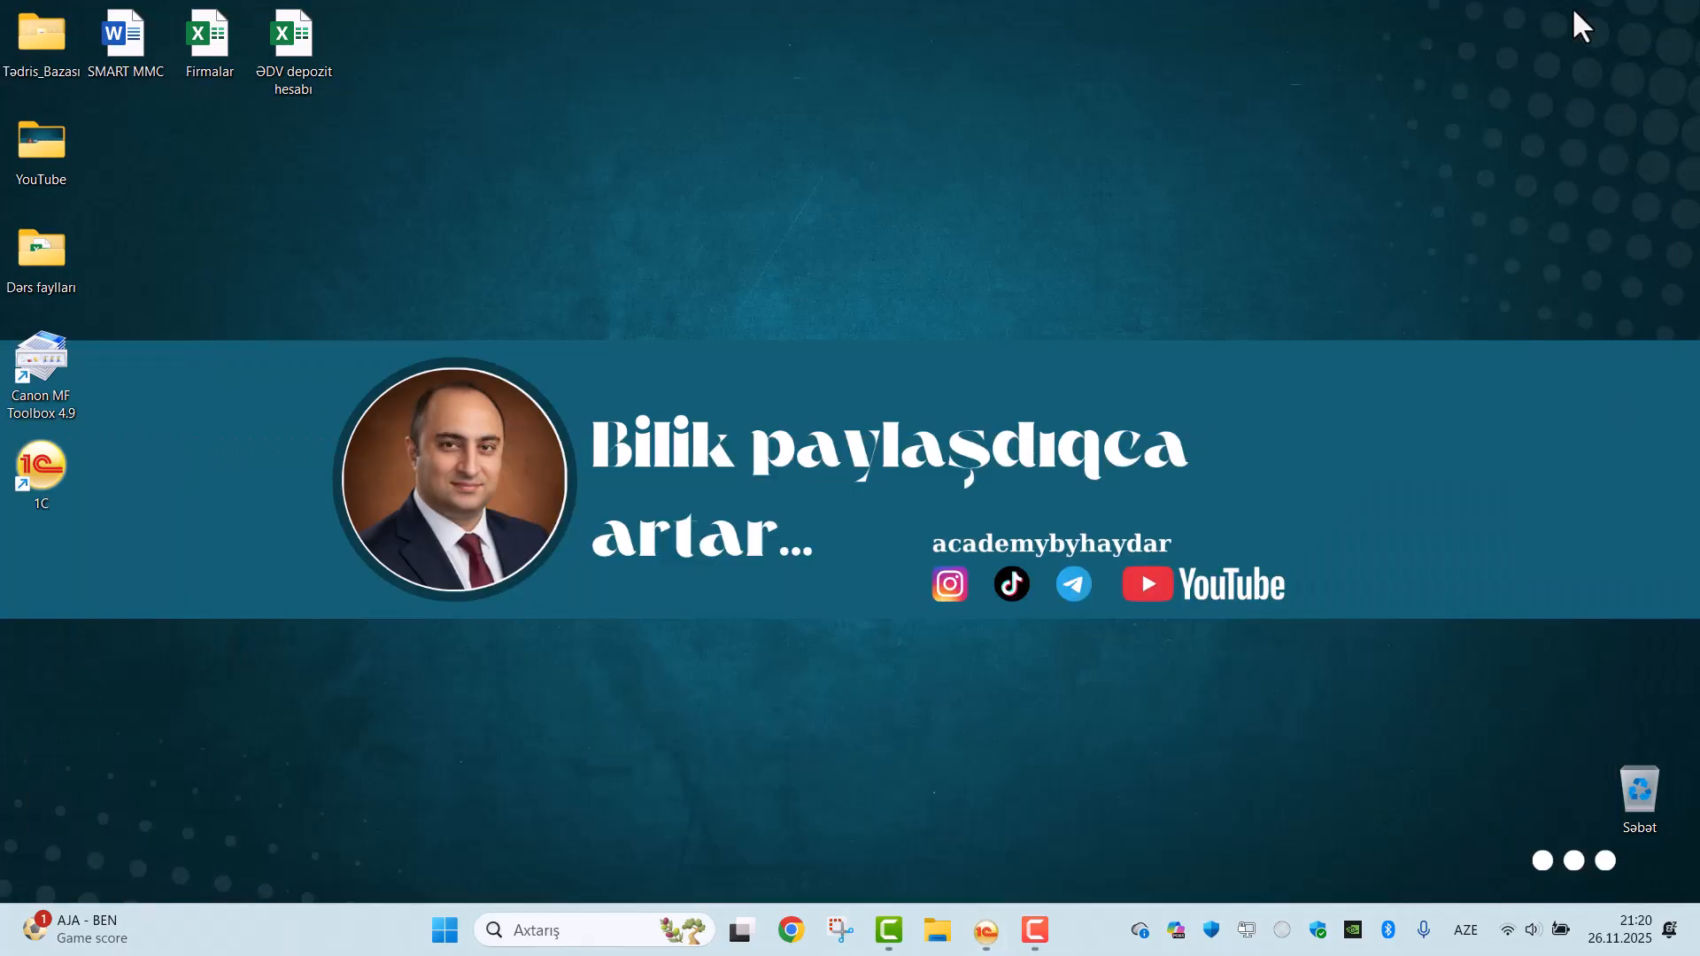
{"action": "double_click", "coordinate": [124, 40]}
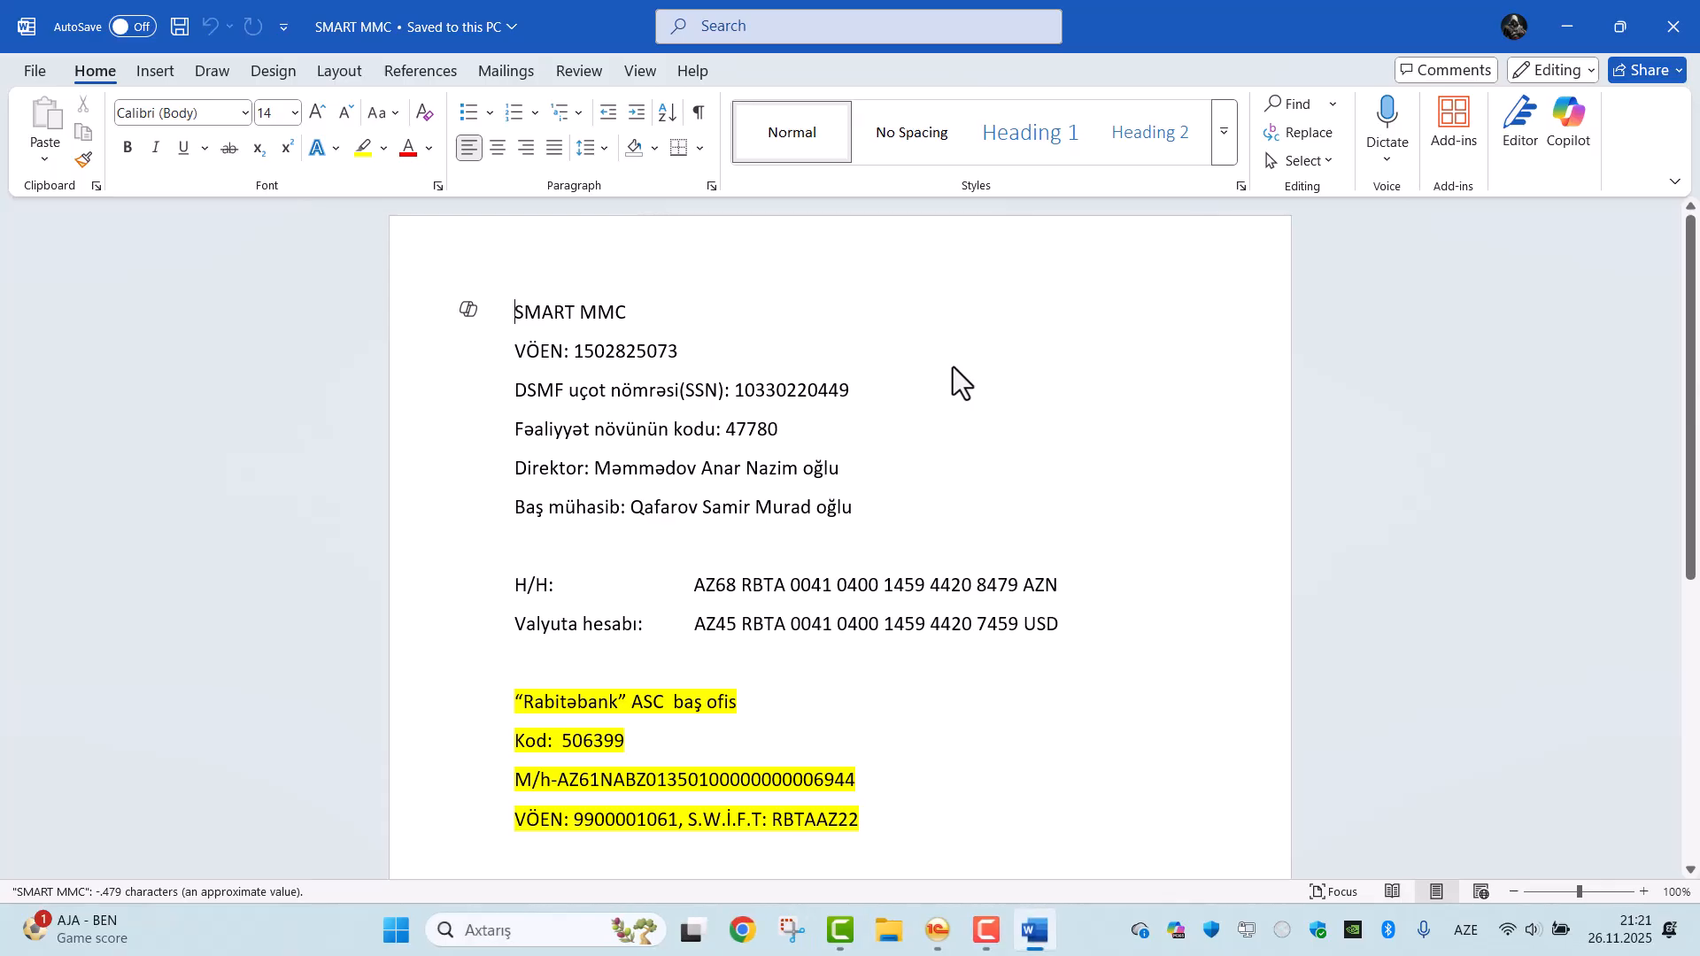
{"action": "scroll", "coordinate": [980, 407], "scroll_direction": "down", "scroll_amount": 1}
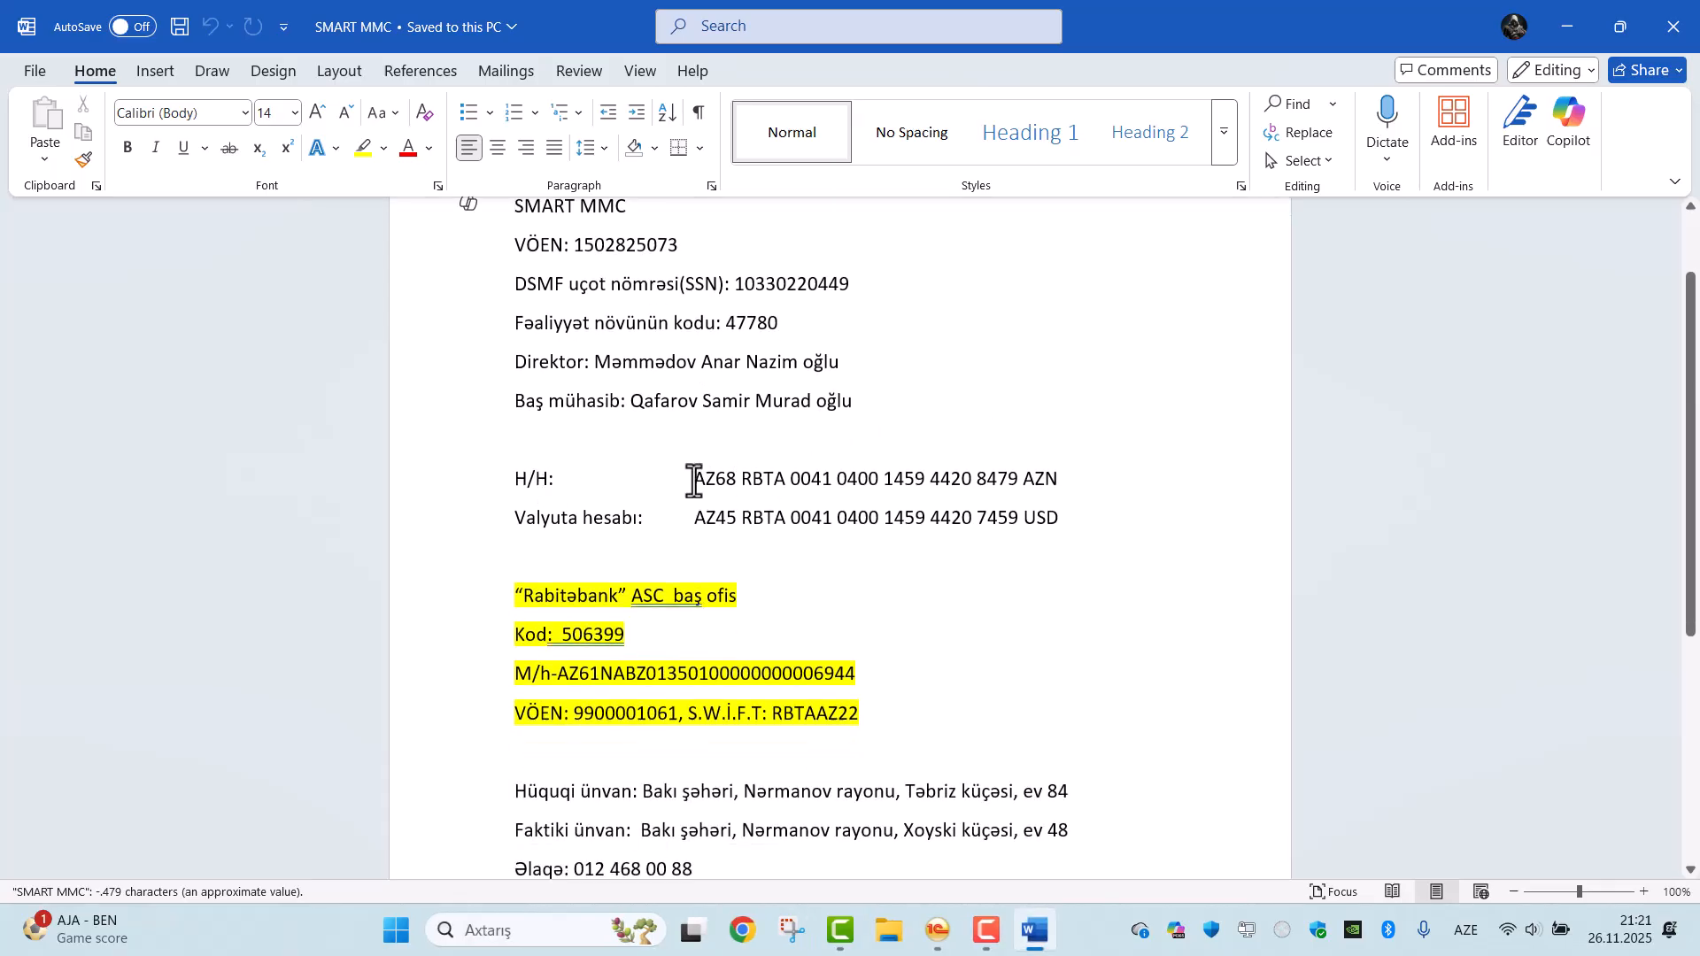
{"action": "left_click_drag", "start_coordinate": [694, 480], "coordinate": [1013, 475]}
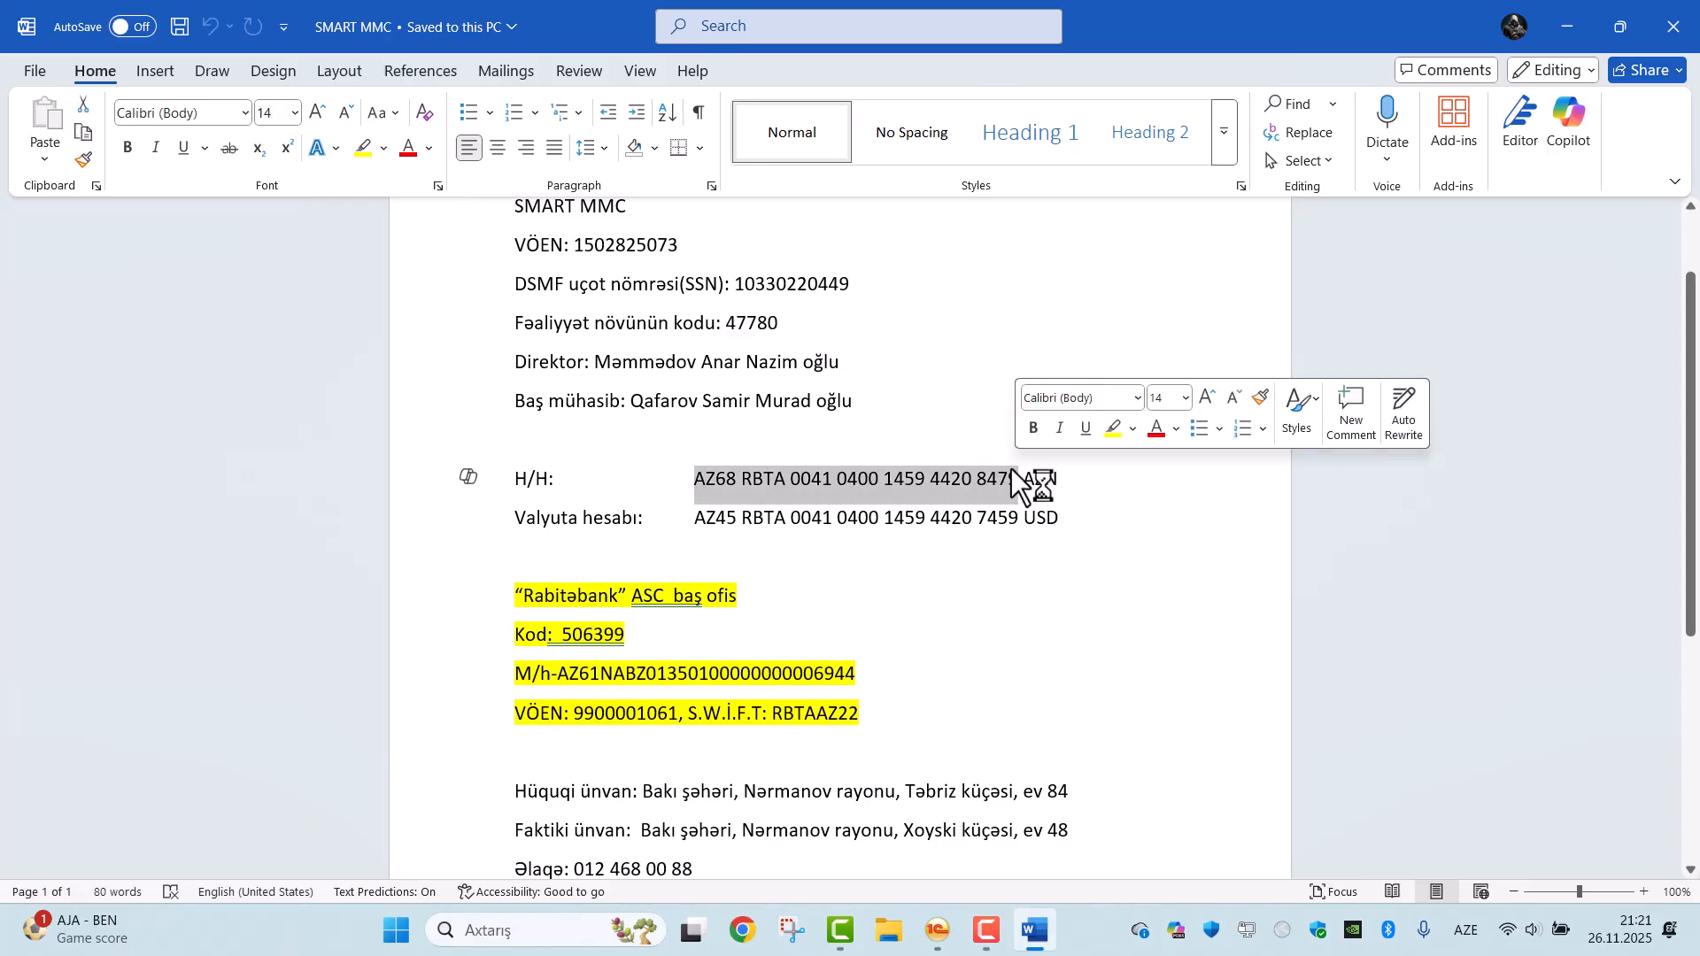
{"action": "right_click", "coordinate": [995, 480]}
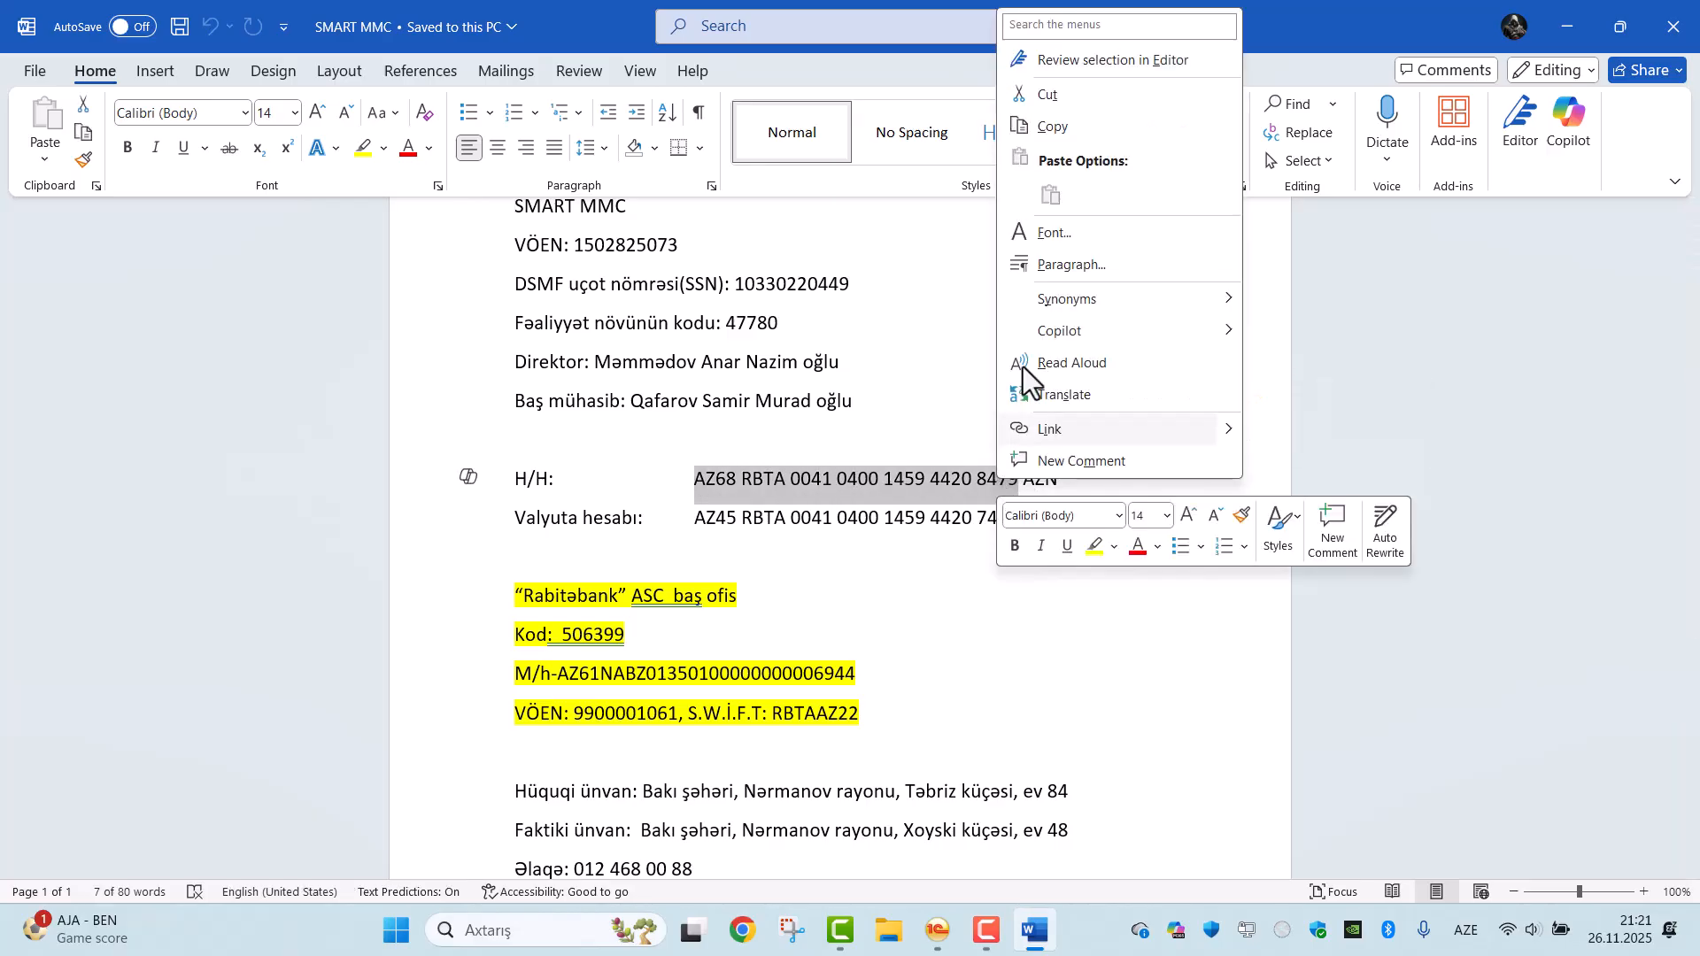
{"action": "left_click", "coordinate": [1061, 124]}
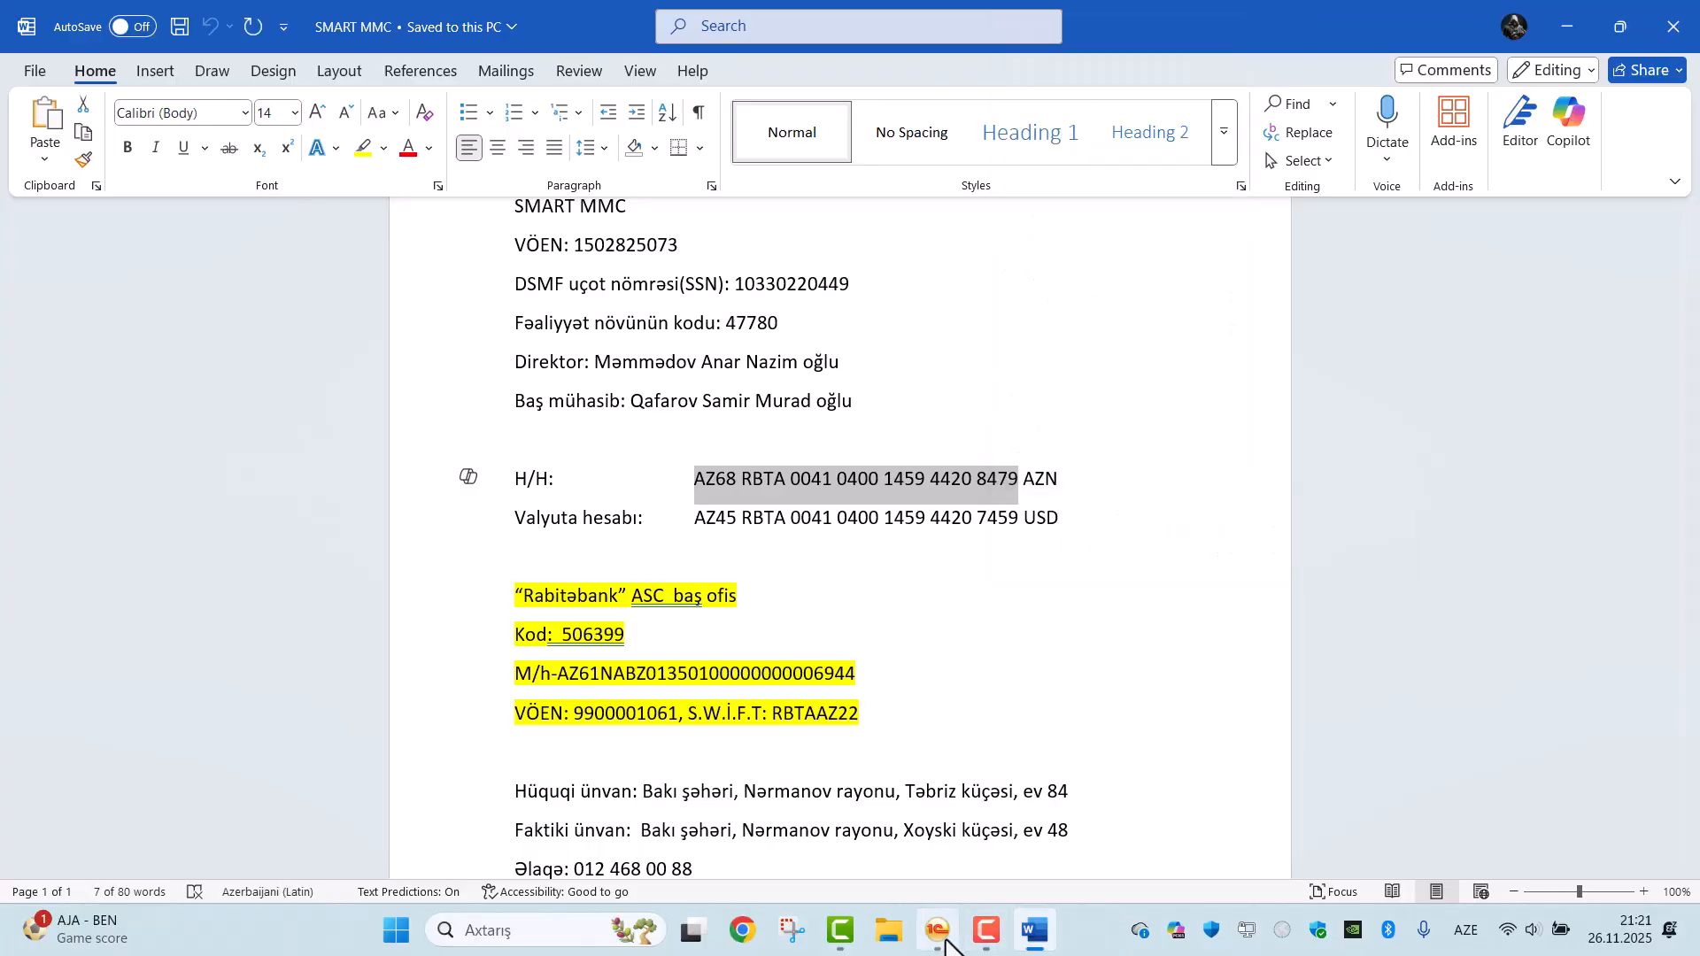
Return to 1C and paste the copied settlement account number into the new account's number field.
{"action": "left_click", "coordinate": [937, 929]}
{"action": "left_click", "coordinate": [177, 211]}
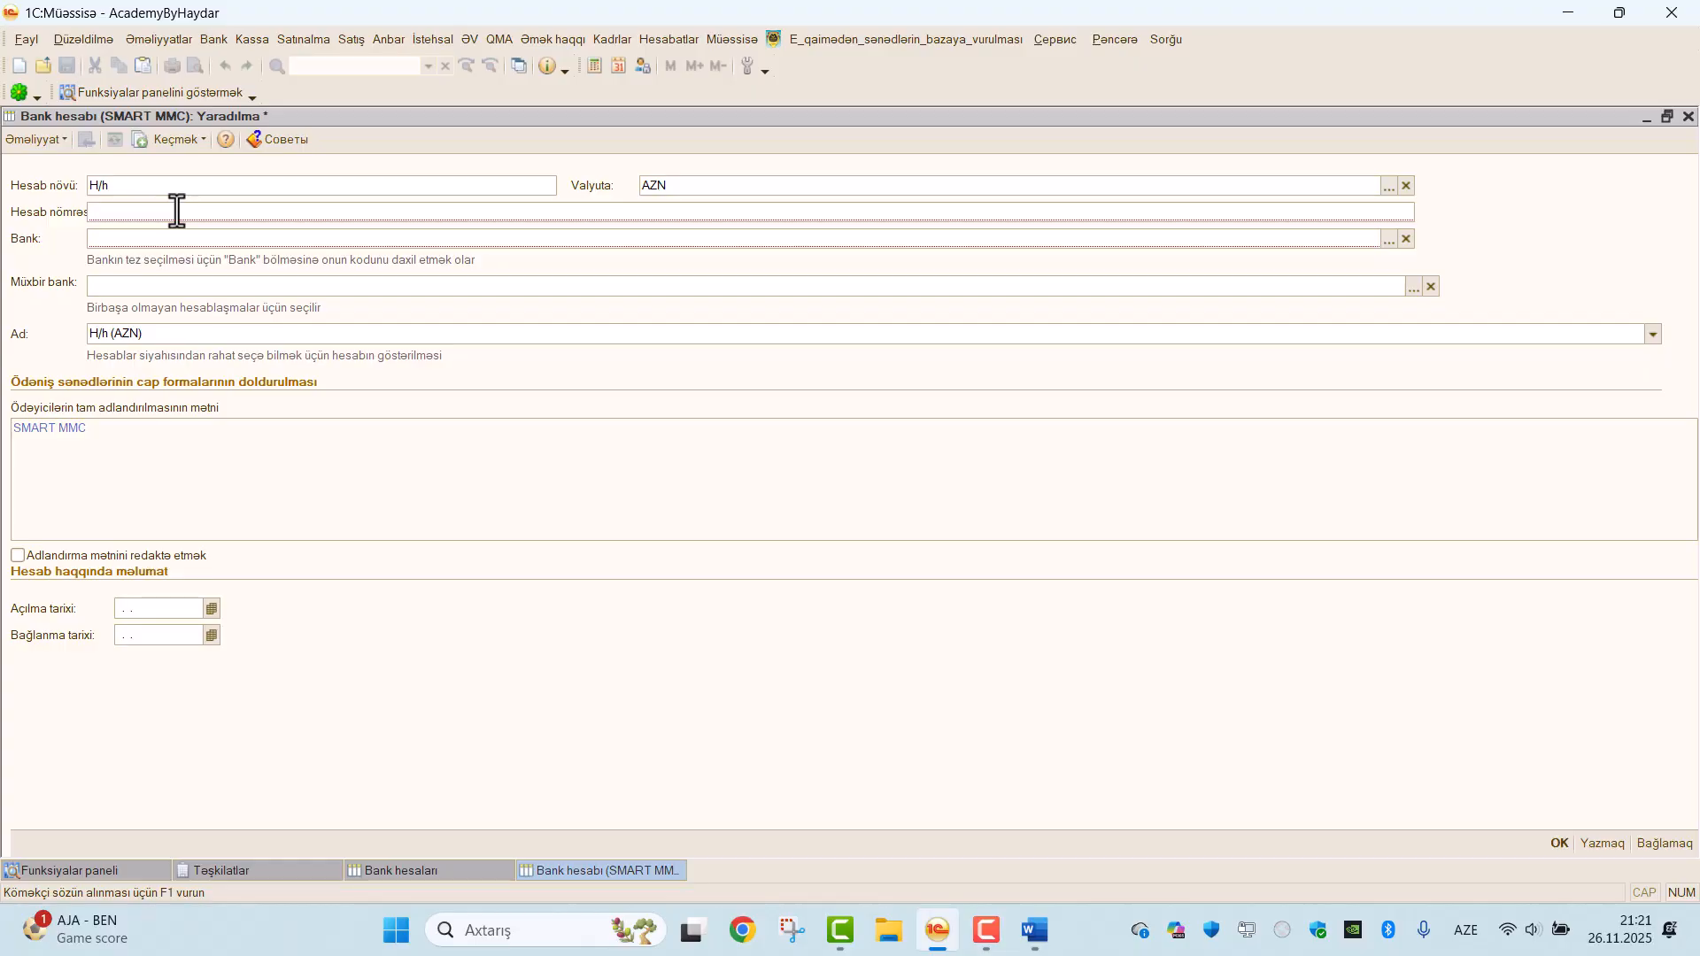
{"action": "key", "text": "ctrl+v"}
Choose "Rabitəbank" ASC baş ofis as the account's bank, leave the correspondent bank empty, and save the AZN account.
{"action": "left_click", "coordinate": [187, 240]}
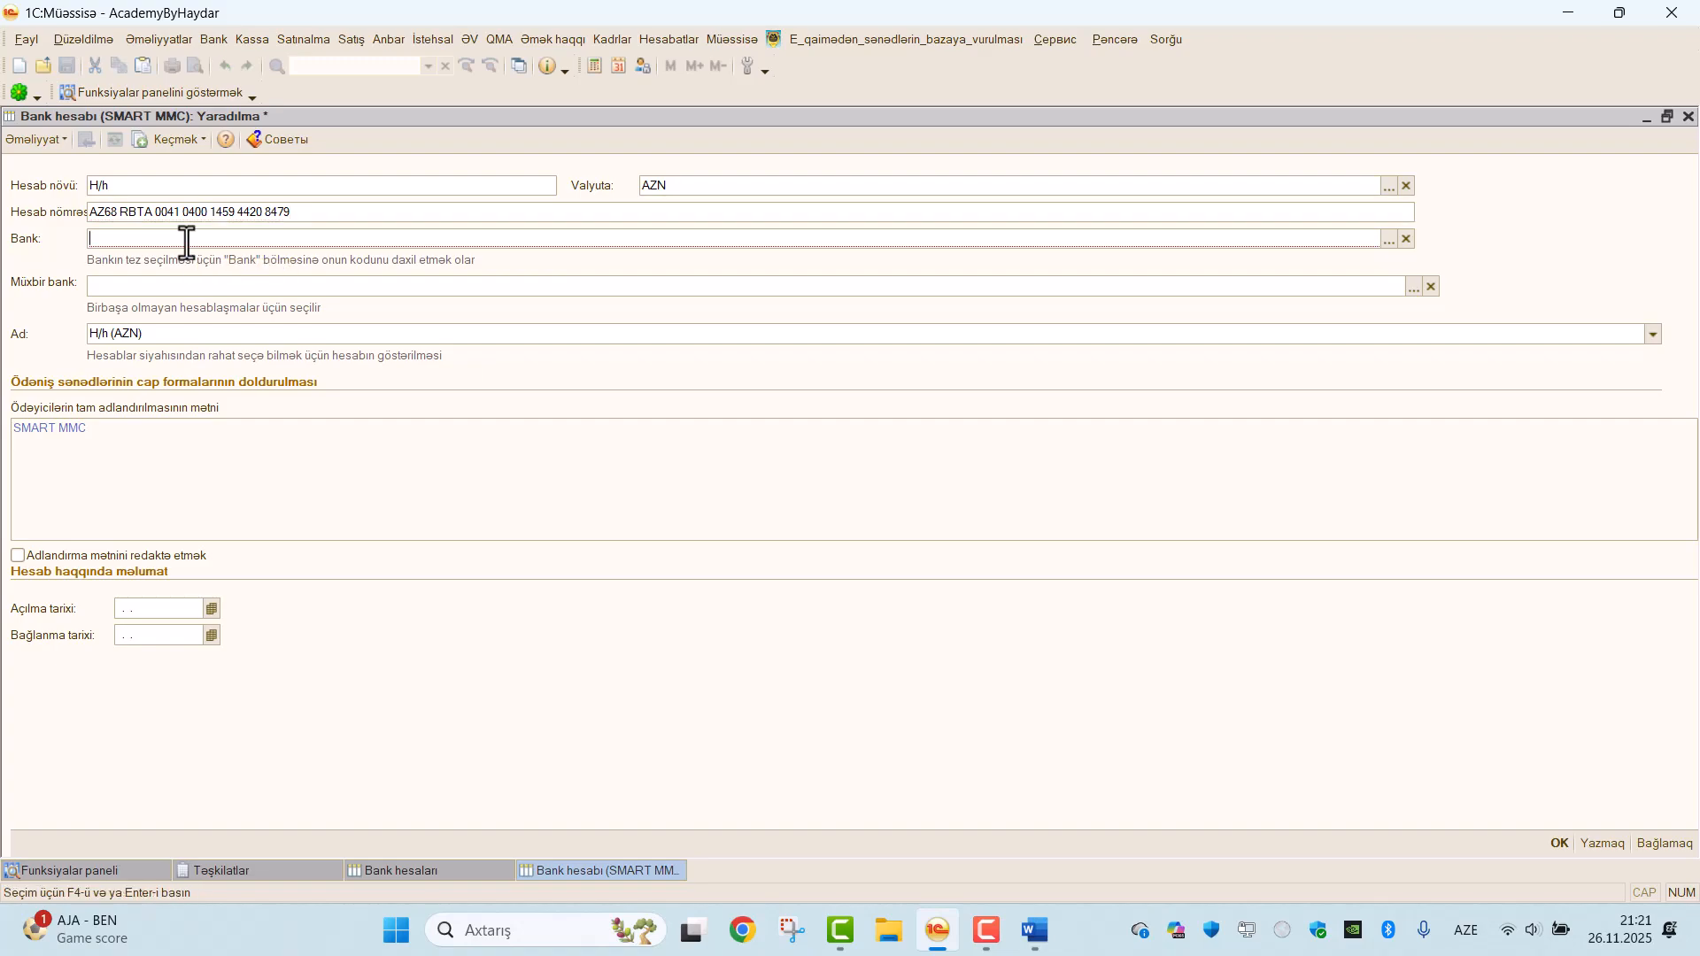
{"action": "left_click", "coordinate": [1389, 244]}
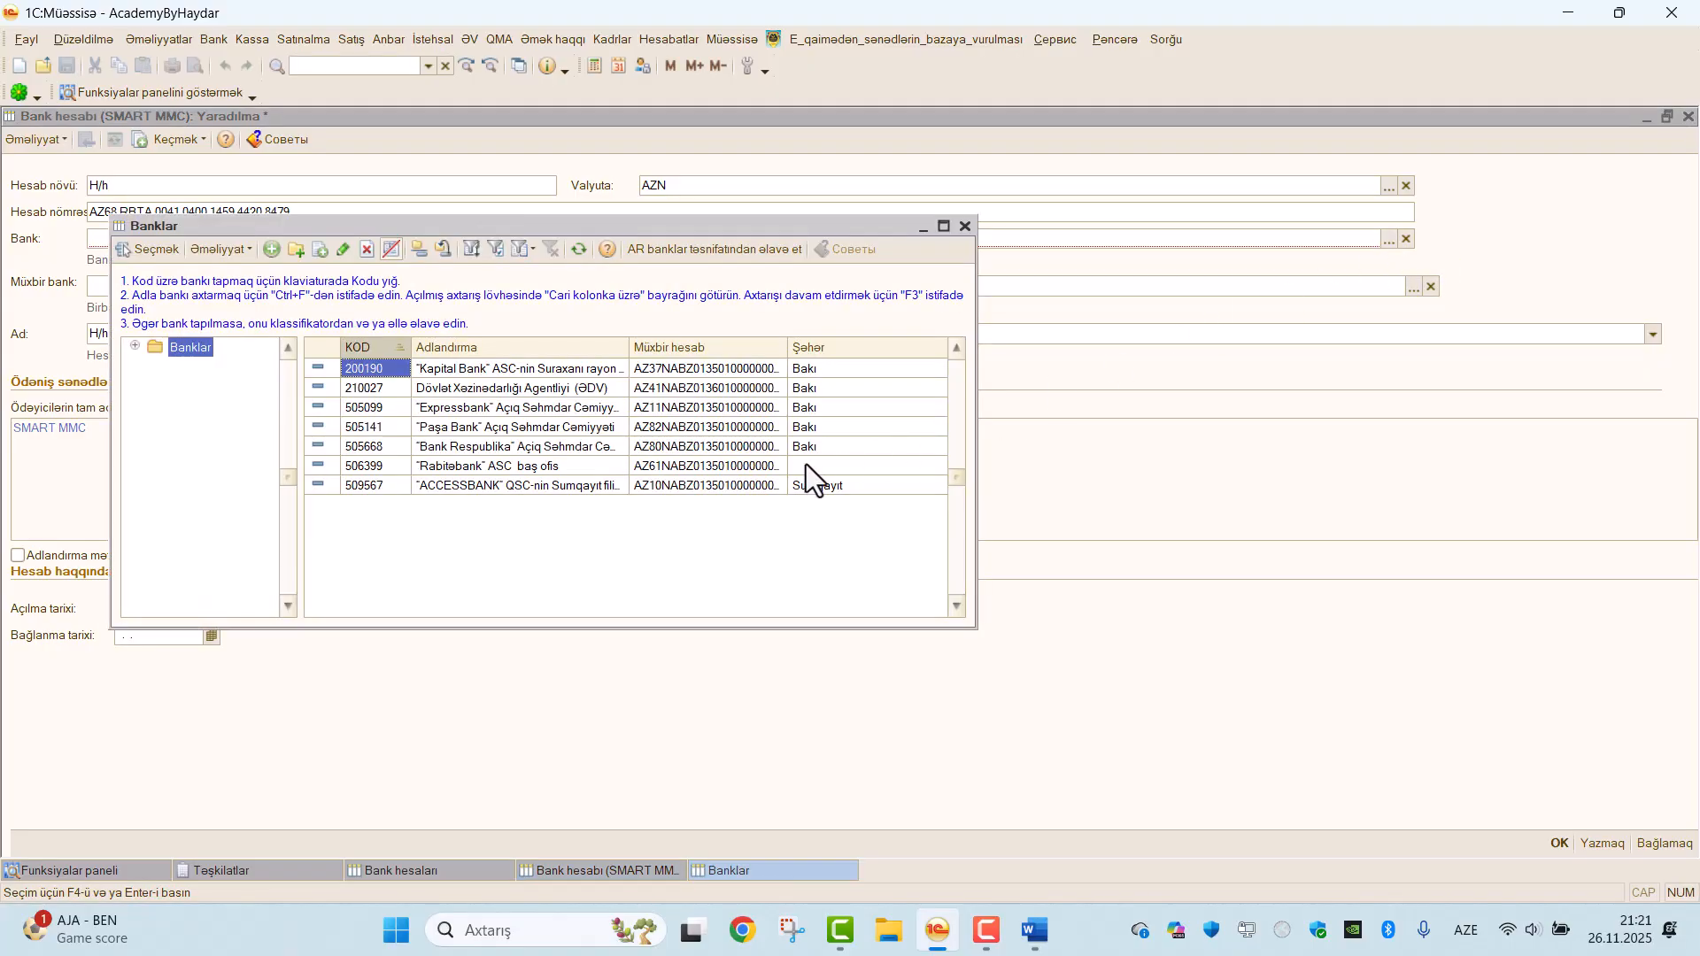
{"action": "left_click", "coordinate": [1034, 929]}
{"action": "scroll", "coordinate": [952, 624], "scroll_direction": "down", "scroll_amount": 2}
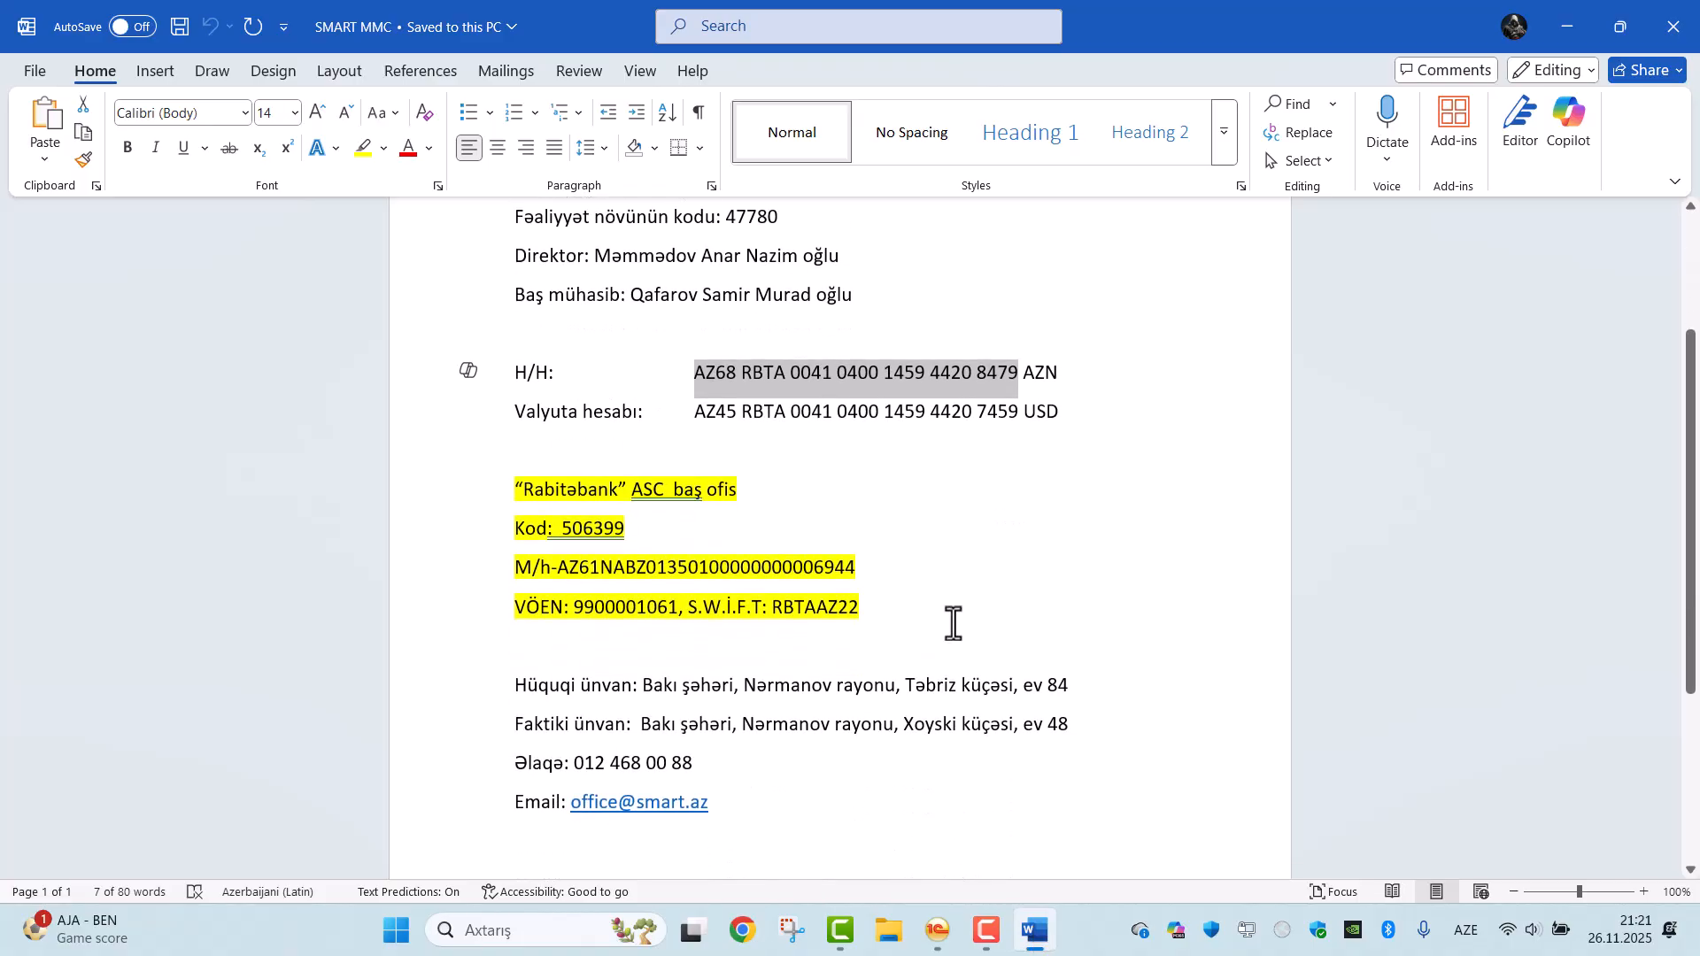
{"action": "left_click", "coordinate": [930, 928]}
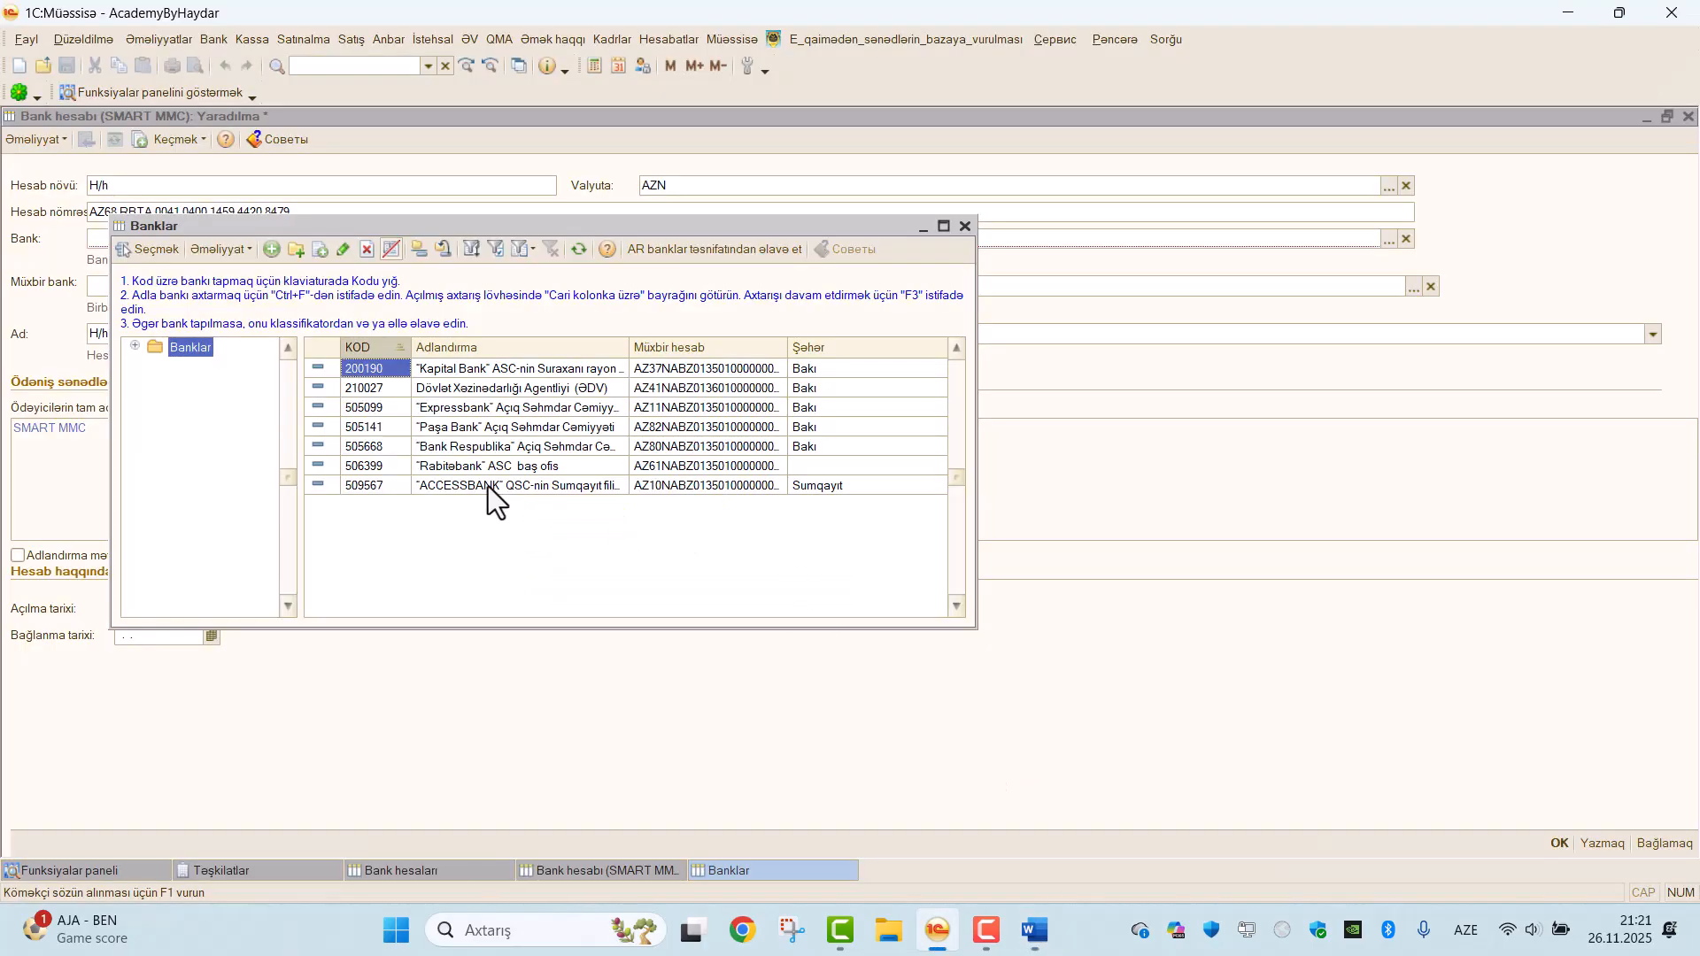
{"action": "double_click", "coordinate": [457, 466]}
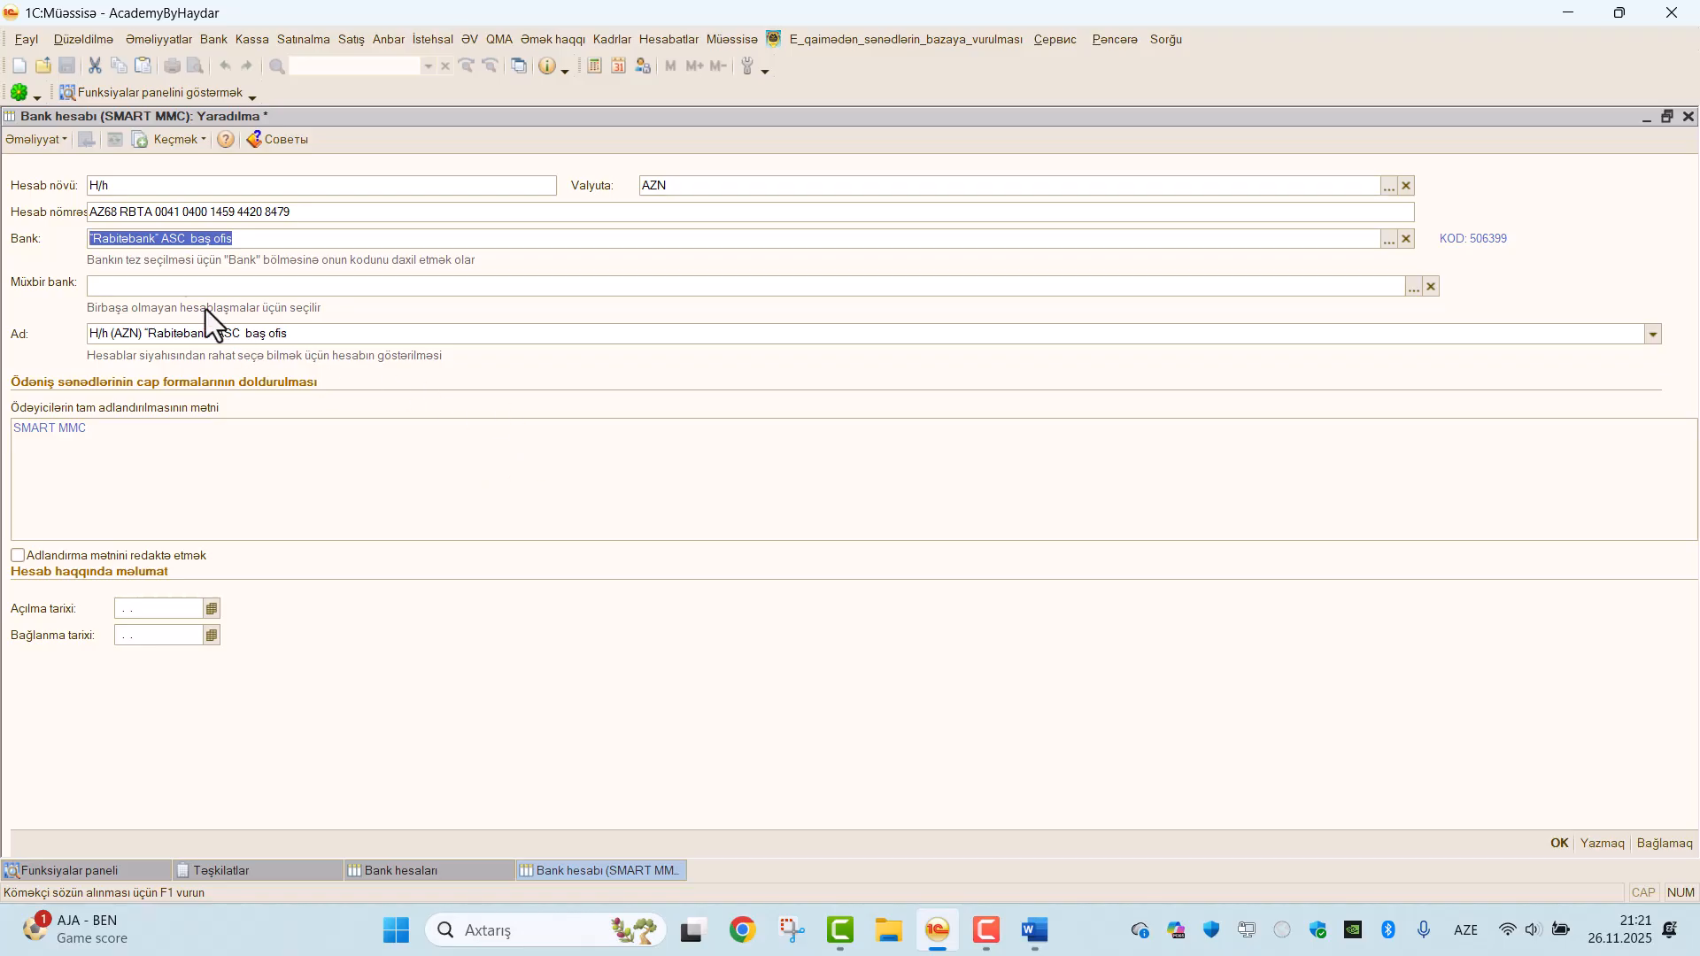
{"action": "left_click", "coordinate": [129, 288]}
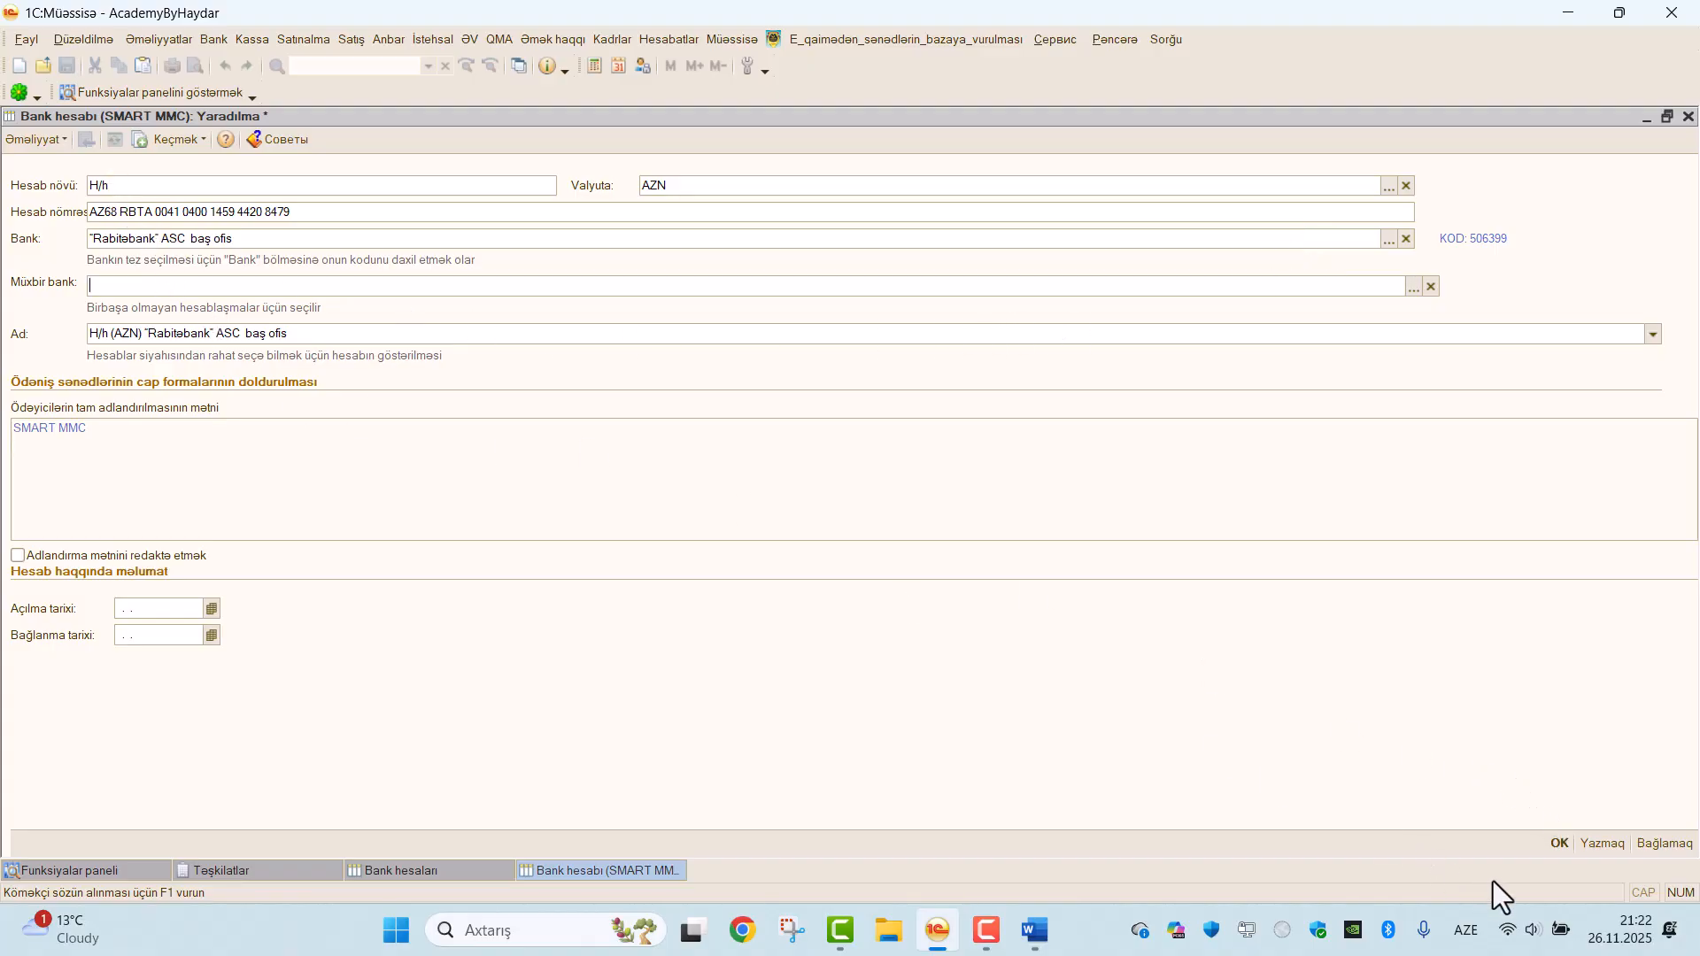
{"action": "left_click", "coordinate": [1558, 845]}
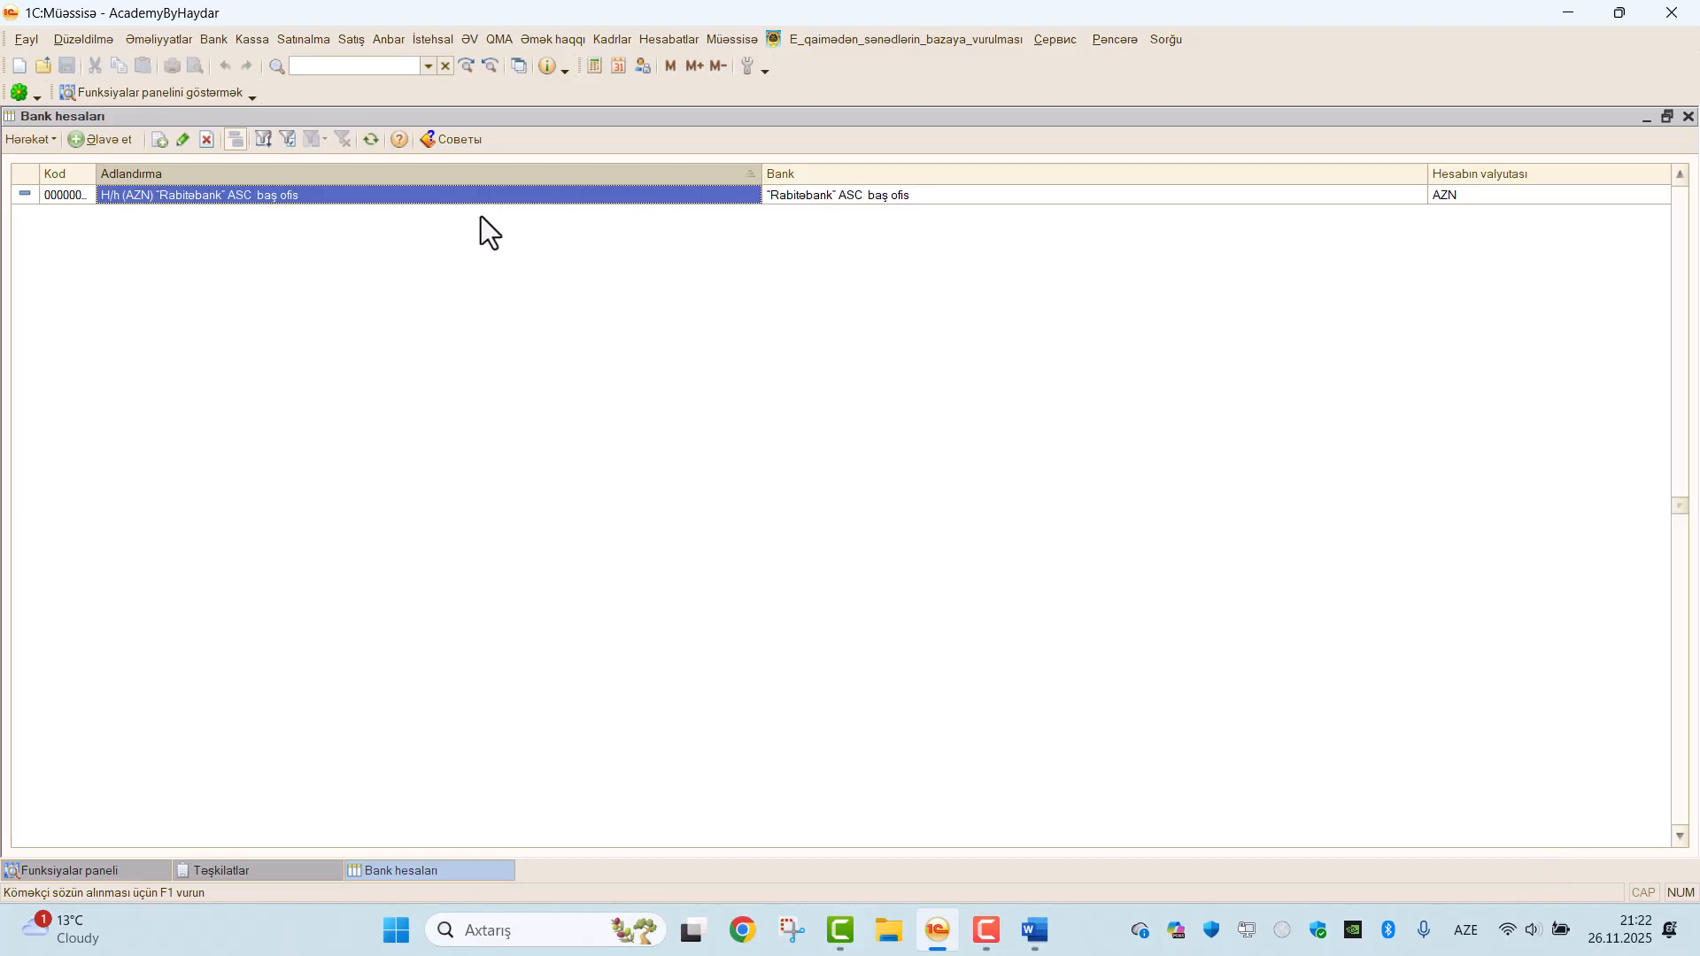
Copy the USD foreign currency account number (Valyuta hesabı) from the SMART MMC Word document.
{"action": "left_click", "coordinate": [1034, 930]}
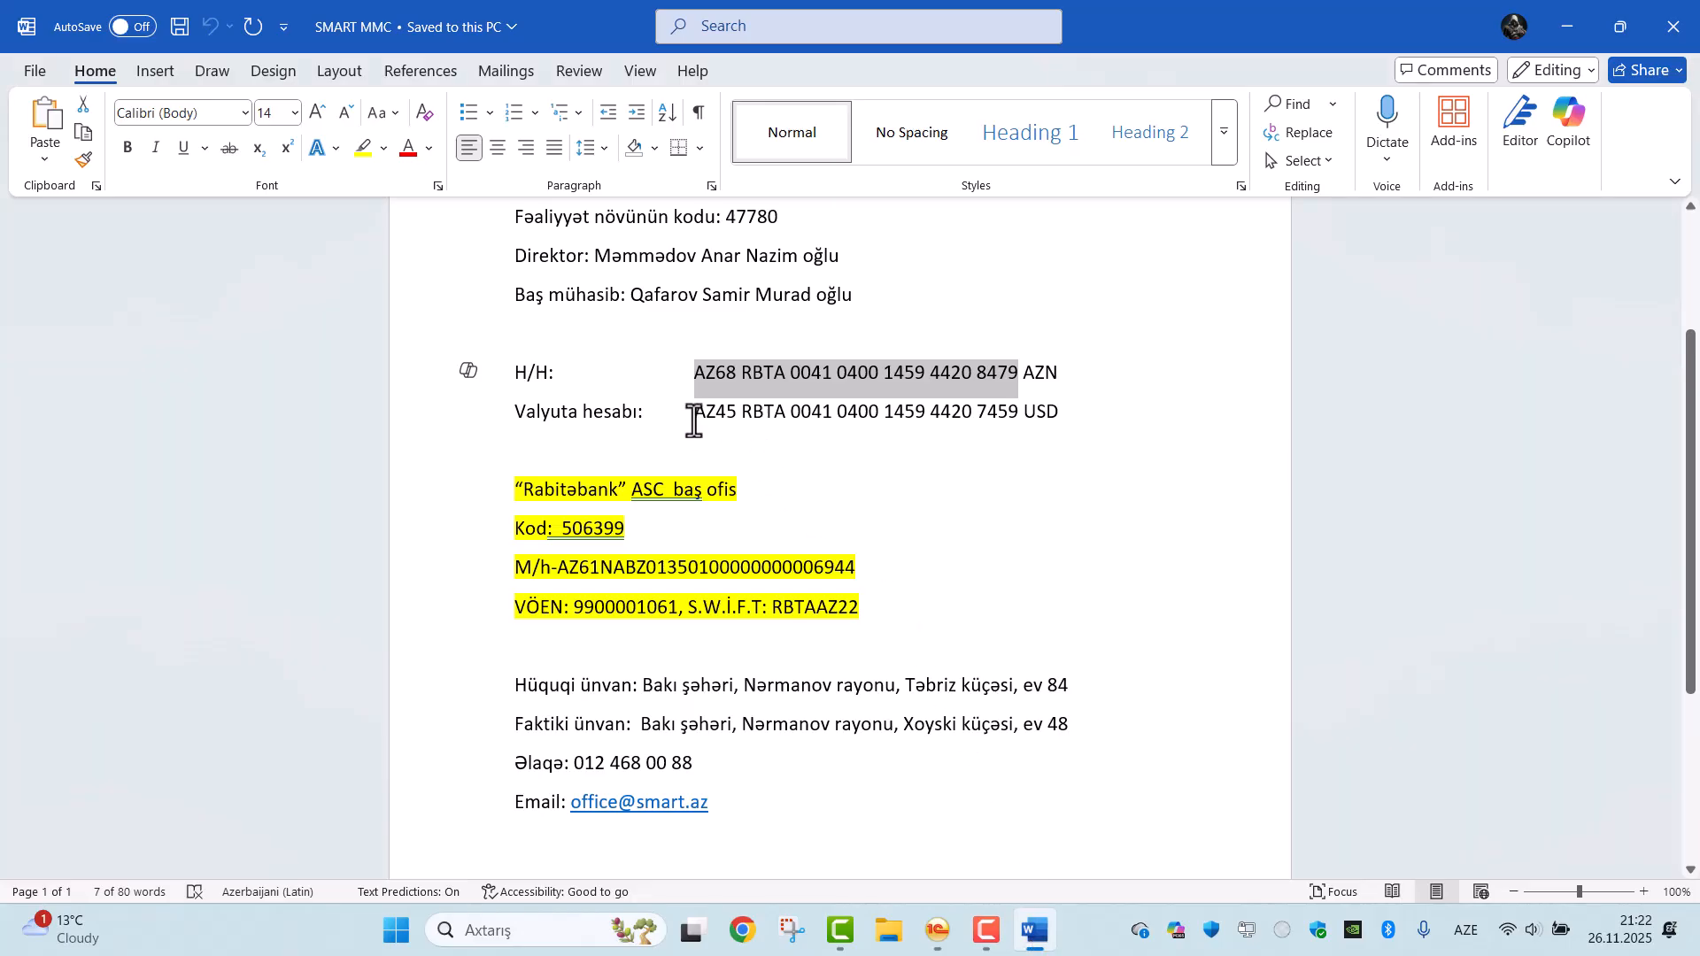
{"action": "left_click_drag", "start_coordinate": [695, 412], "coordinate": [1012, 419]}
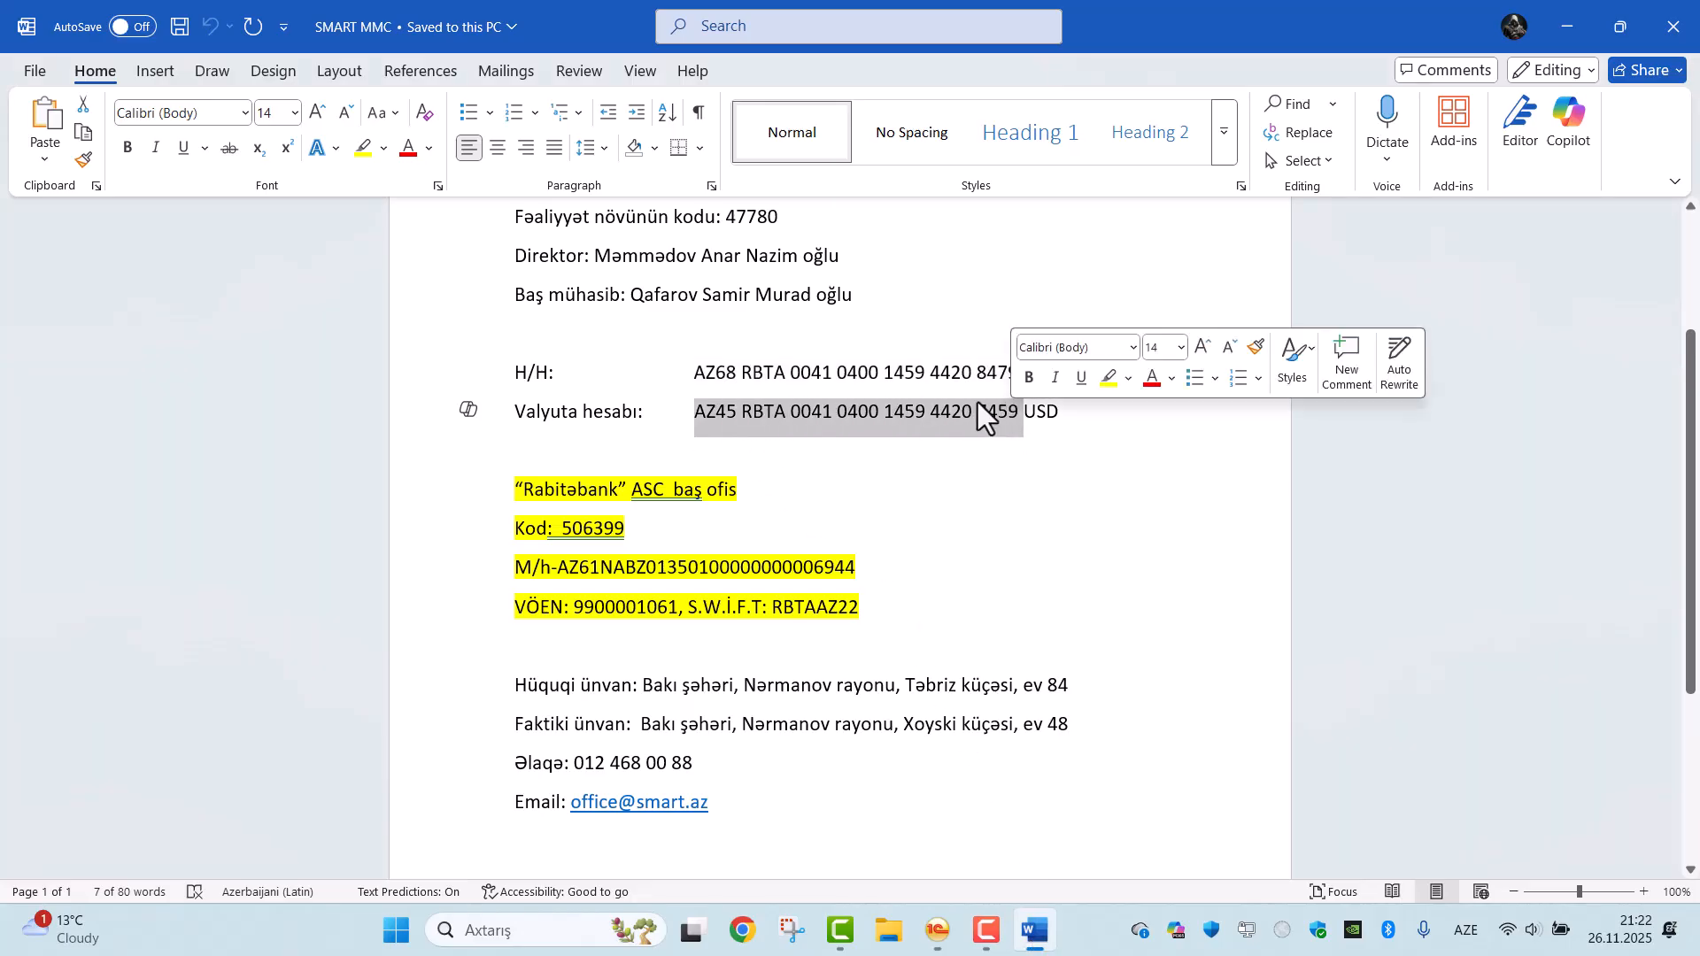
{"action": "right_click", "coordinate": [979, 403]}
{"action": "left_click", "coordinate": [1034, 522]}
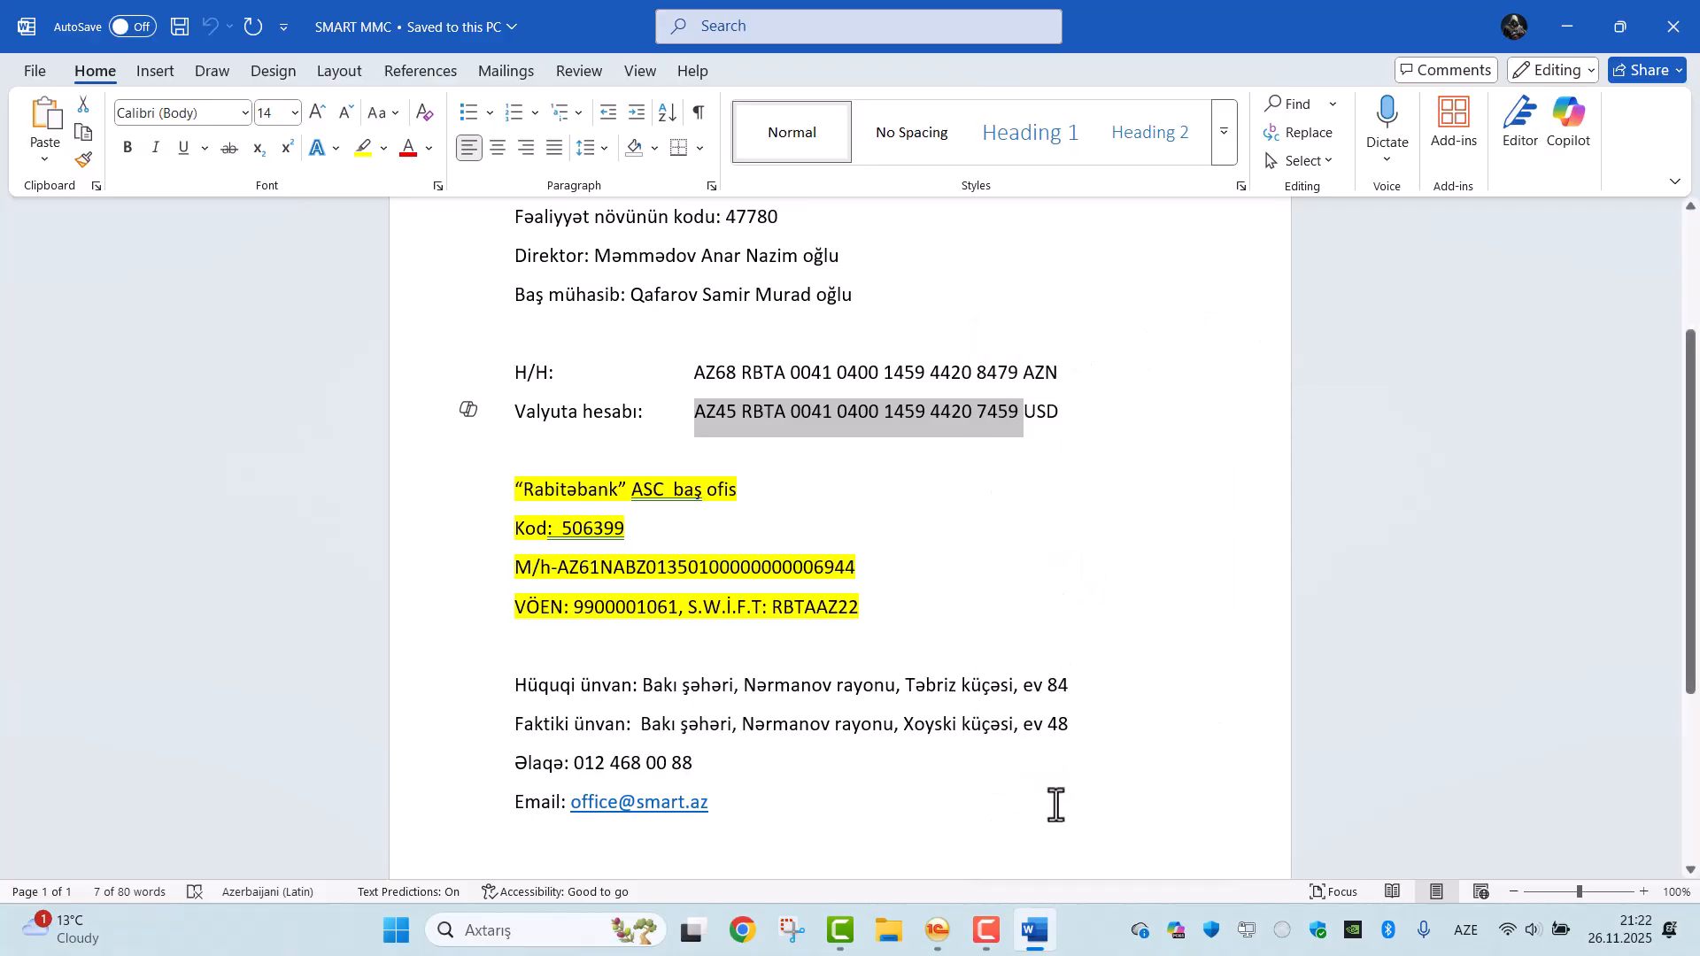
Create another bank account in 1C with the copied account number and set its currency to USD.
{"action": "left_click", "coordinate": [938, 930]}
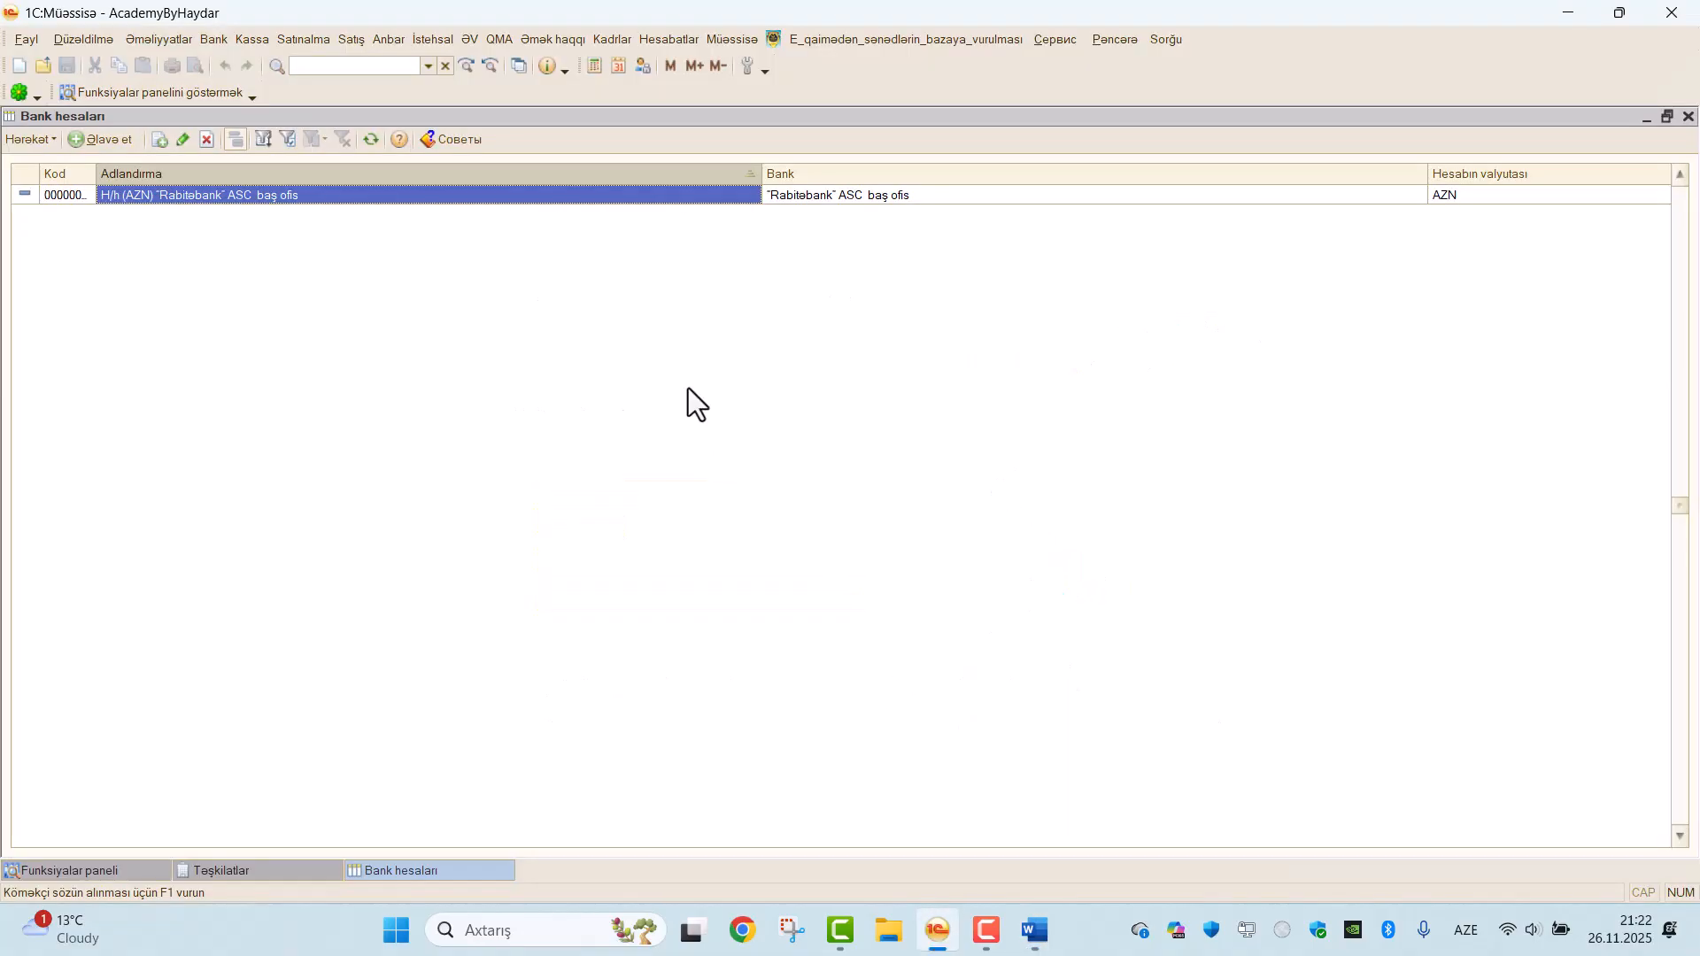
{"action": "left_click", "coordinate": [125, 143]}
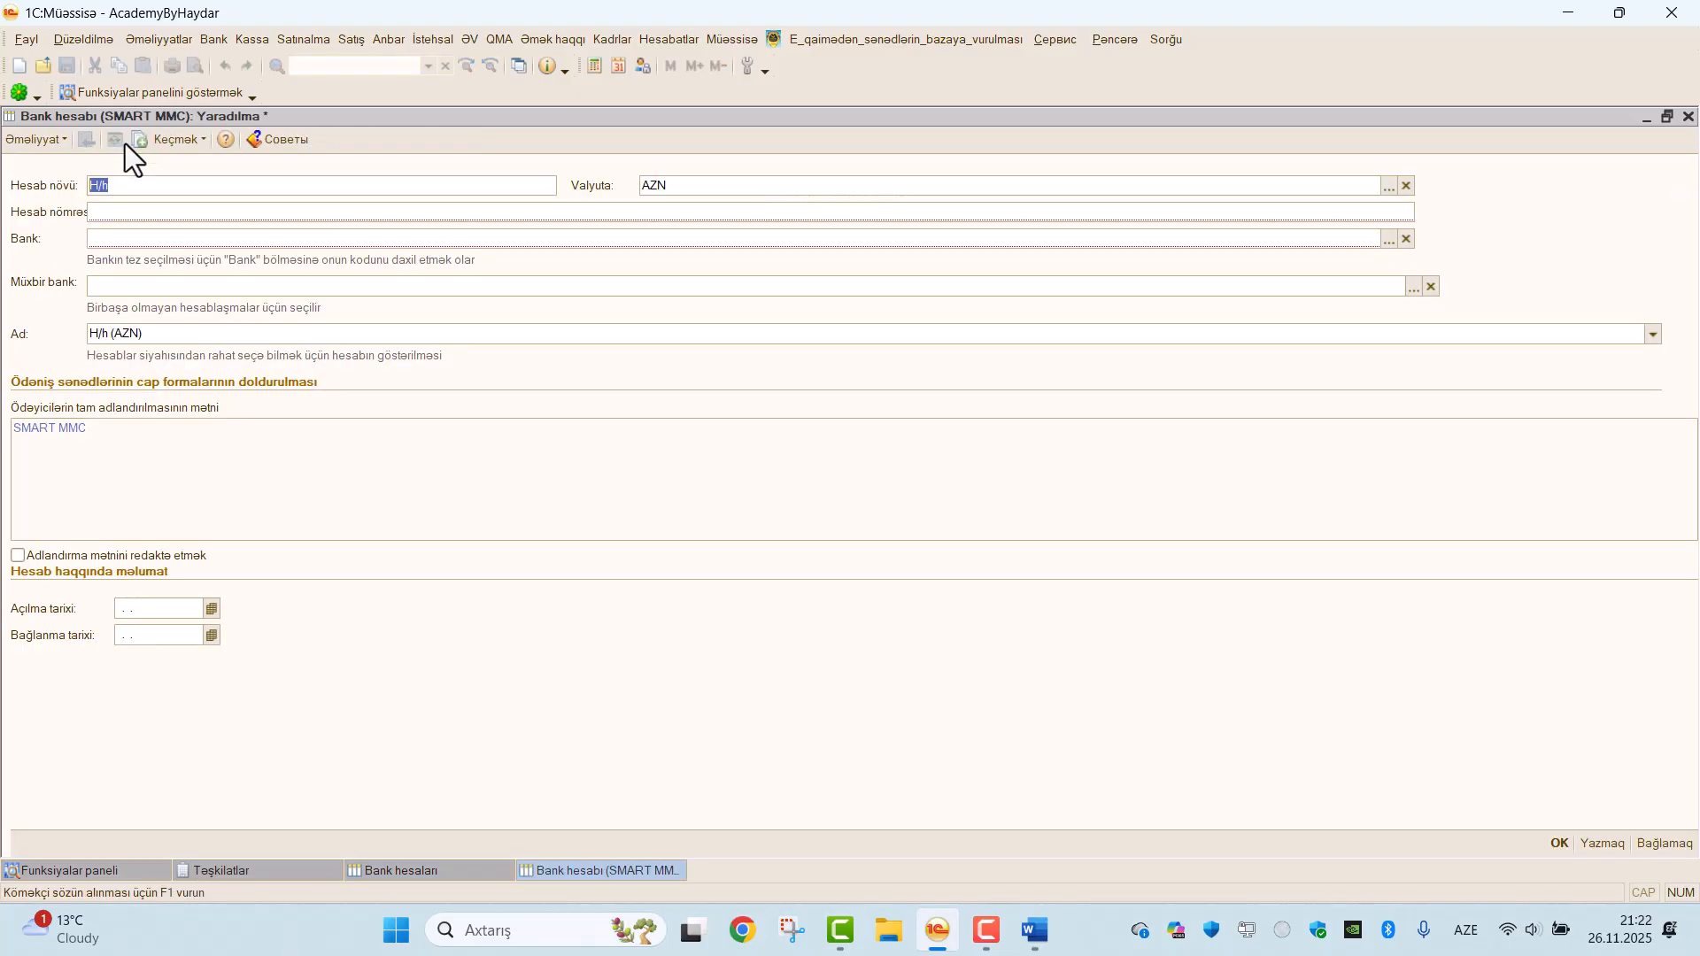
{"action": "left_click", "coordinate": [148, 220]}
{"action": "key", "text": "ctrl+v"}
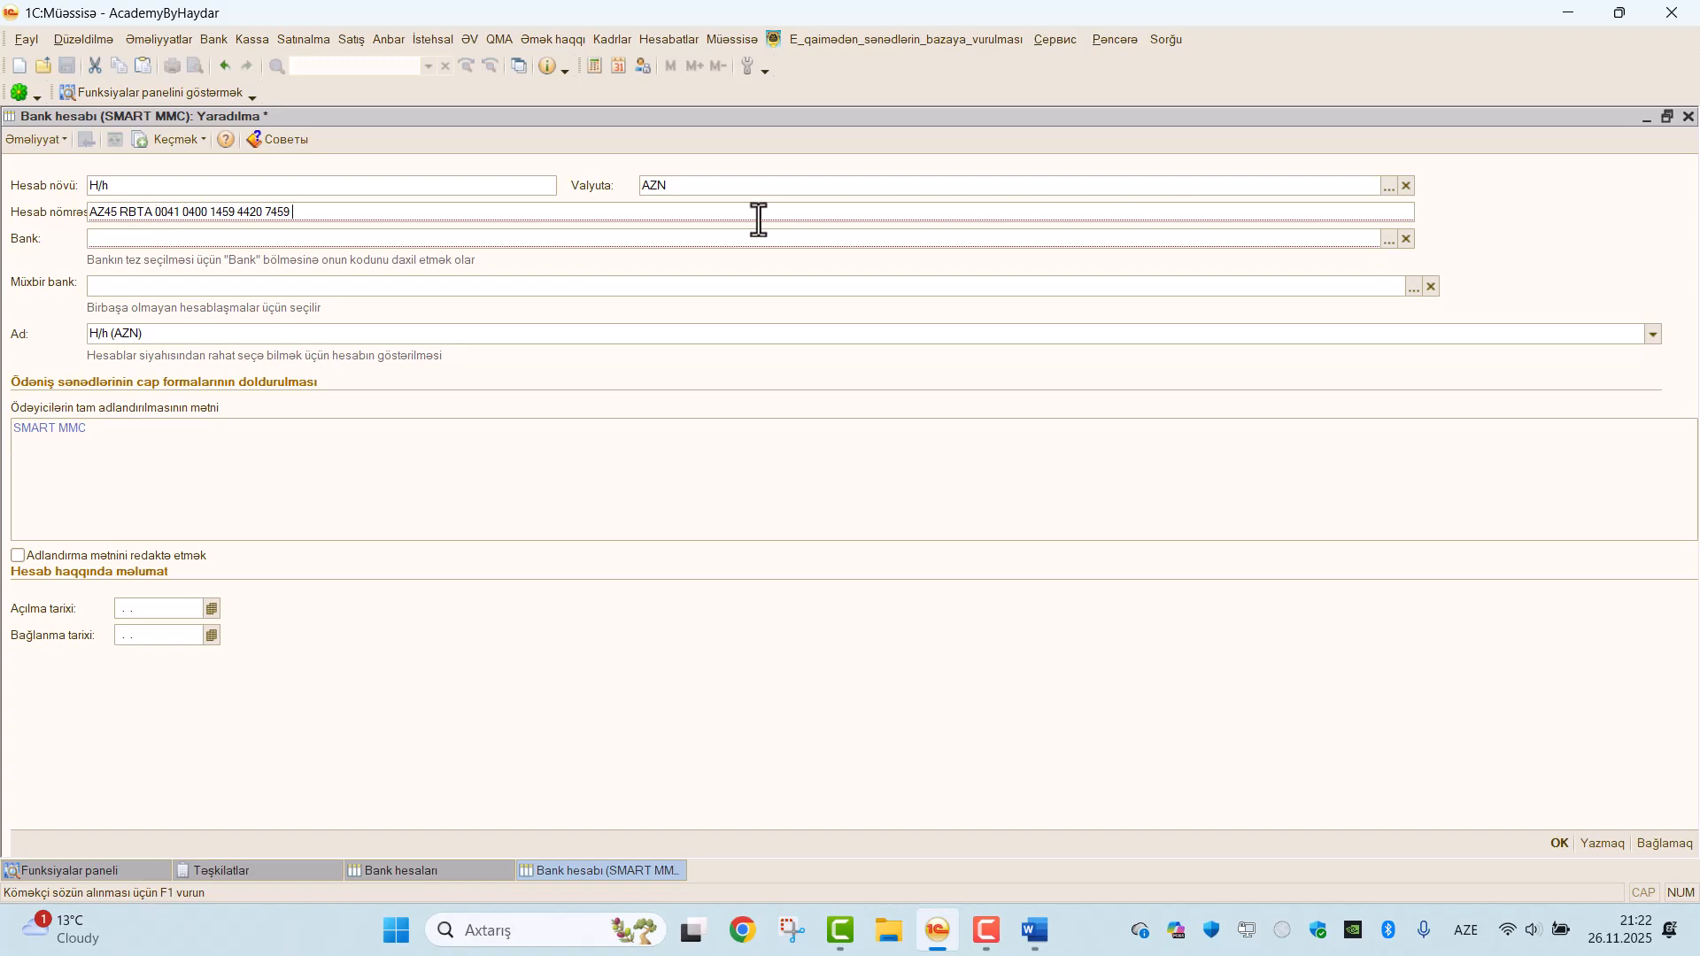
{"action": "left_click", "coordinate": [1389, 186]}
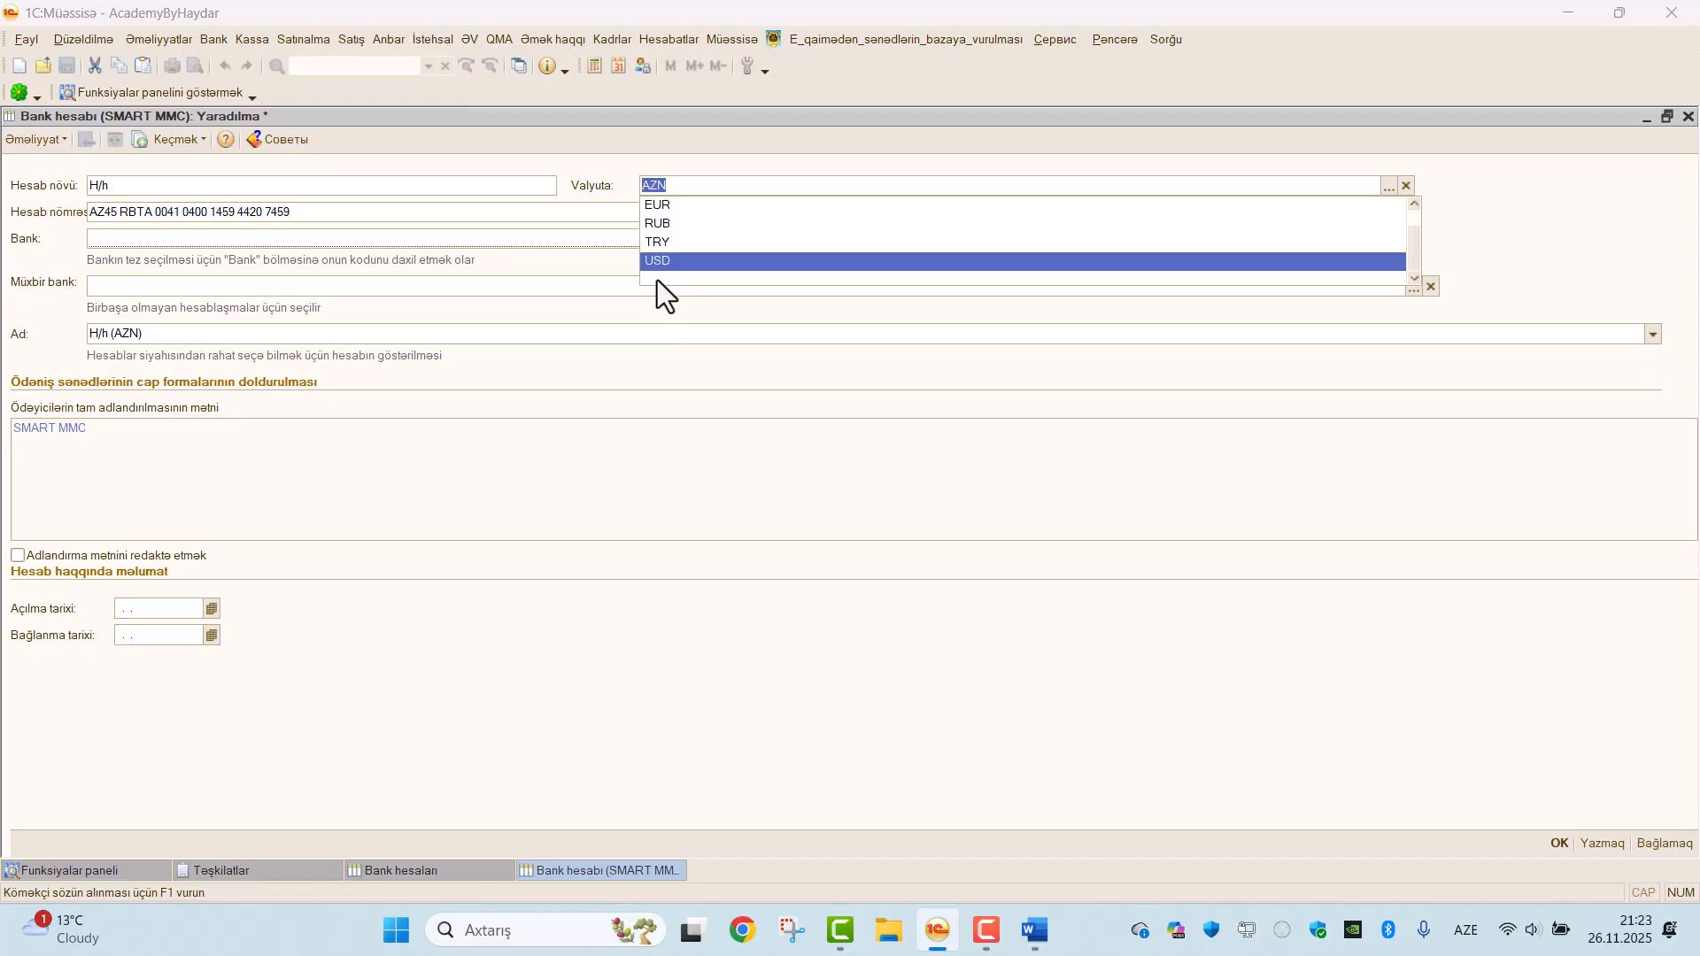
{"action": "left_click", "coordinate": [653, 260]}
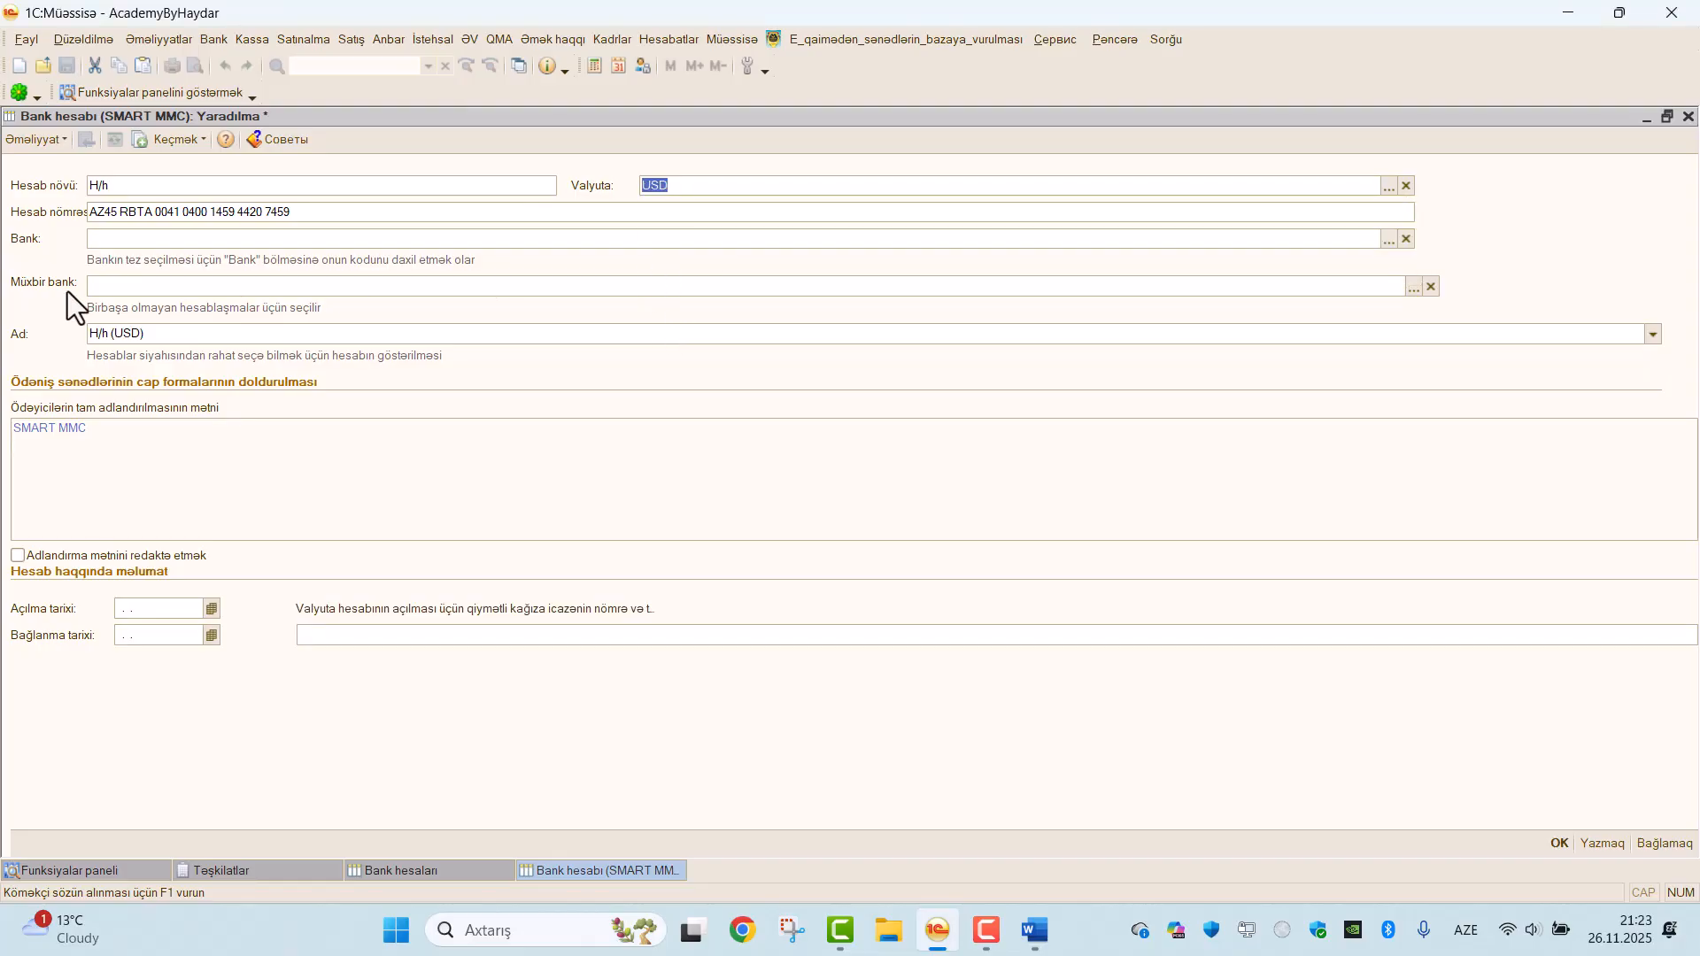
Set the USD account's bank to "Rabitəbank" ASC baş ofis and save the account.
{"action": "left_click", "coordinate": [114, 239]}
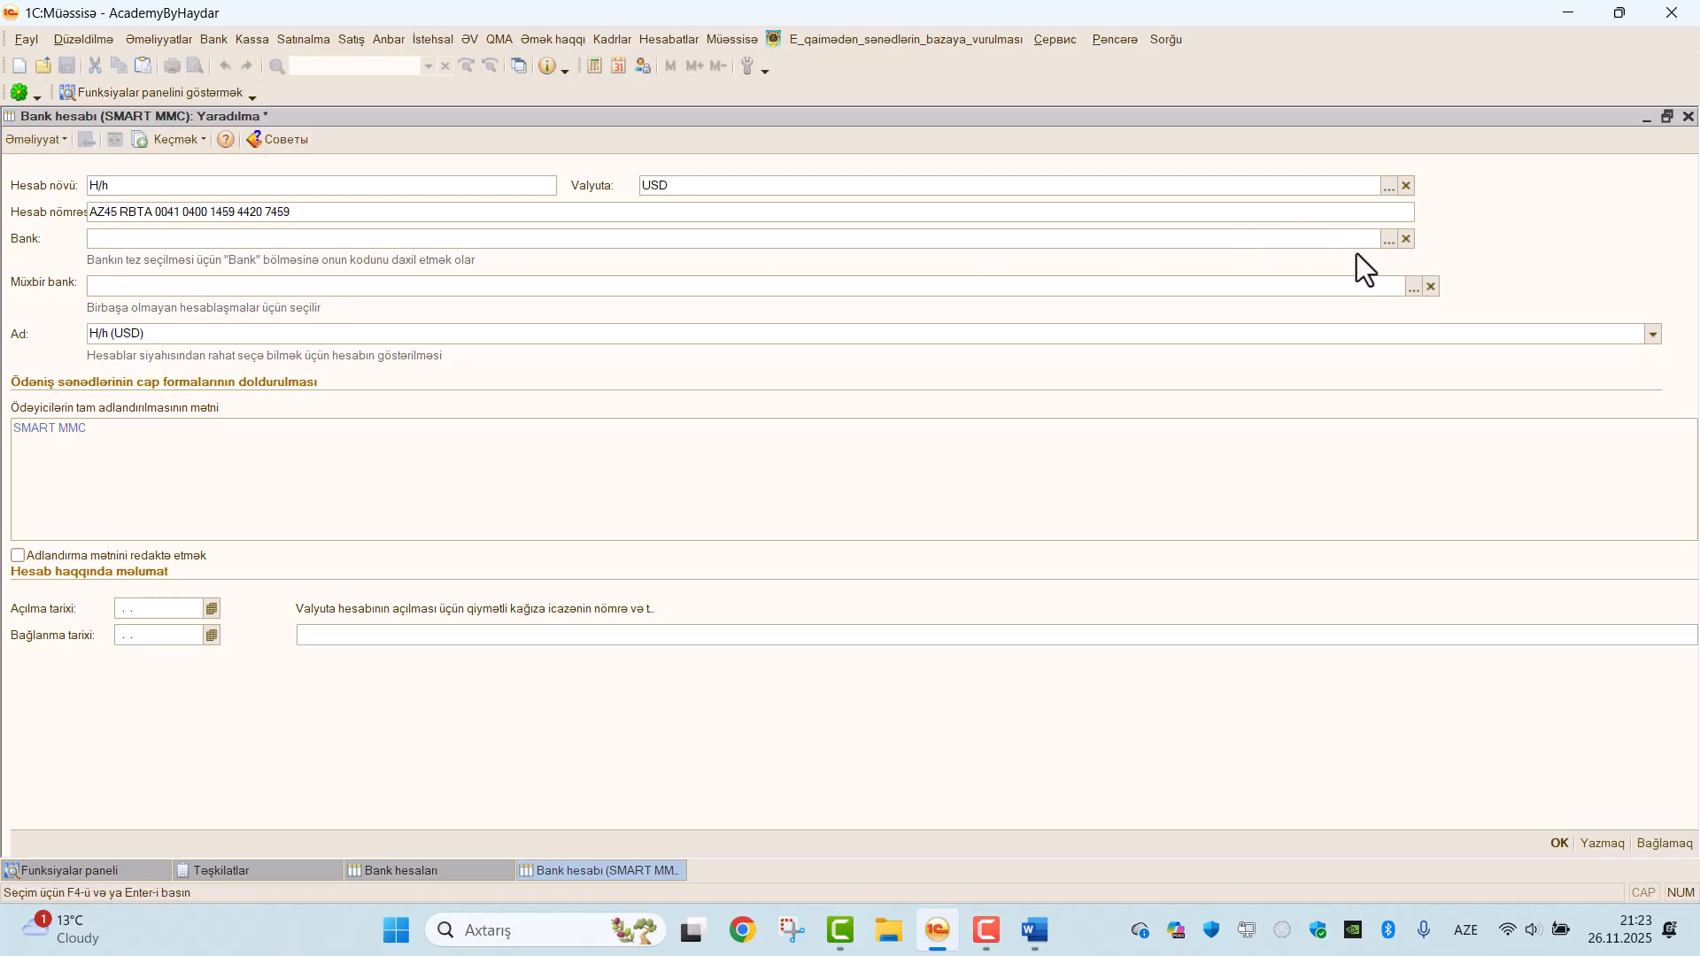
{"action": "left_click", "coordinate": [1388, 239]}
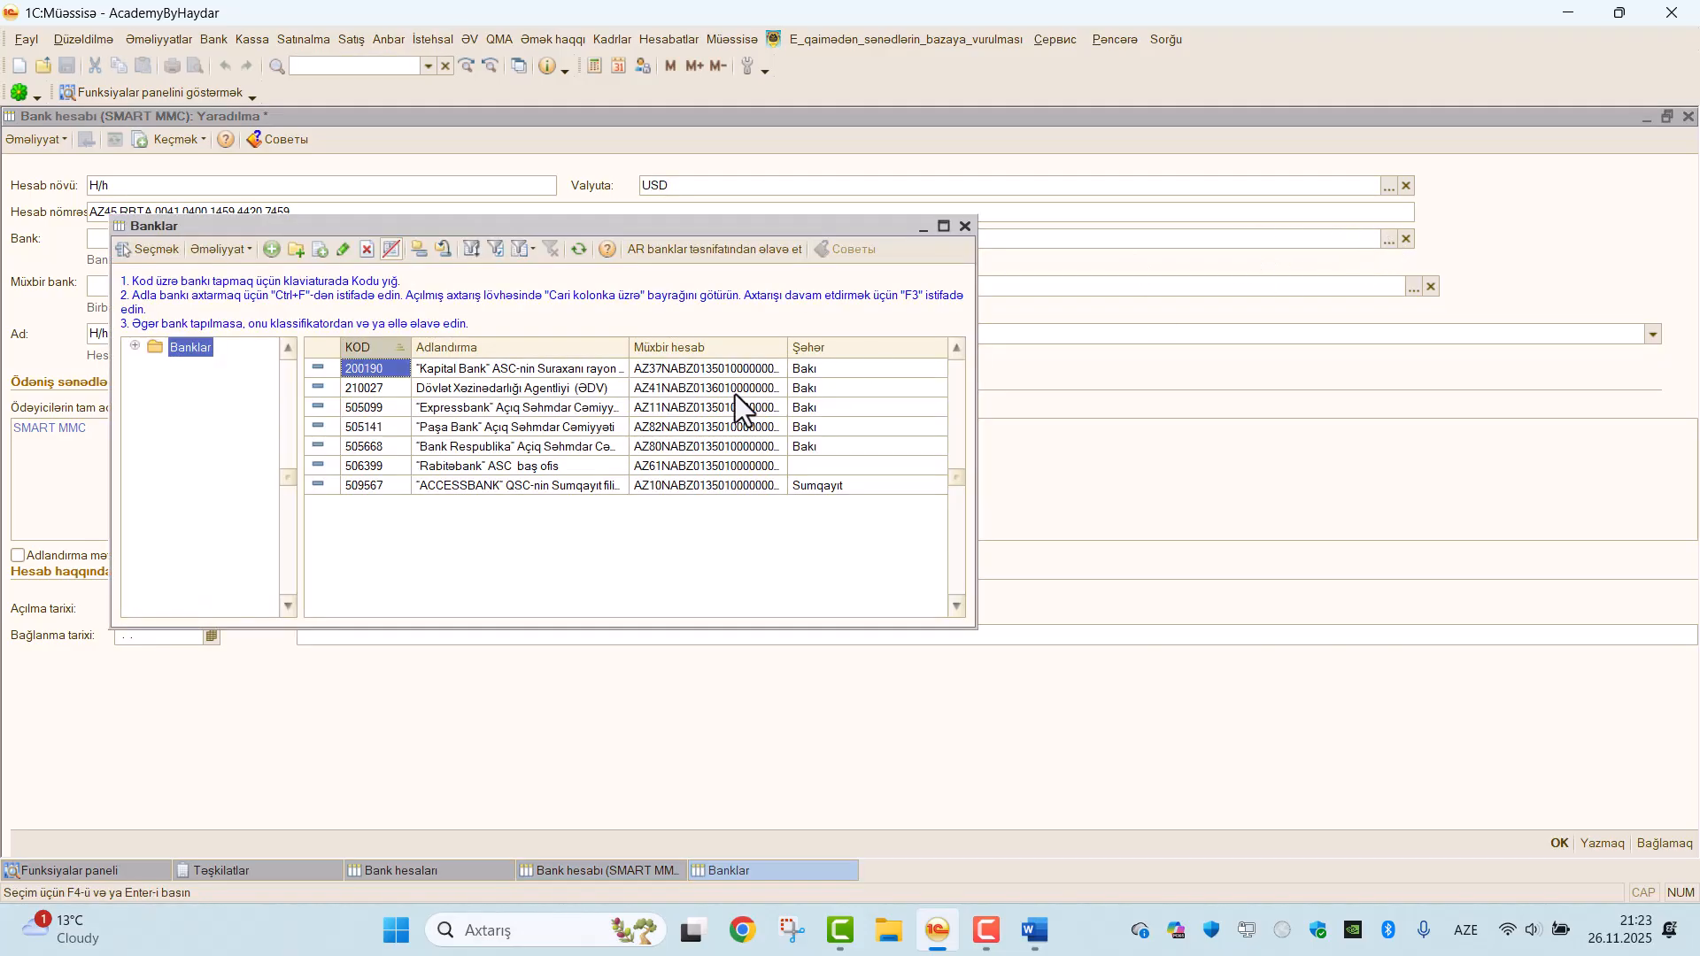
{"action": "double_click", "coordinate": [459, 467]}
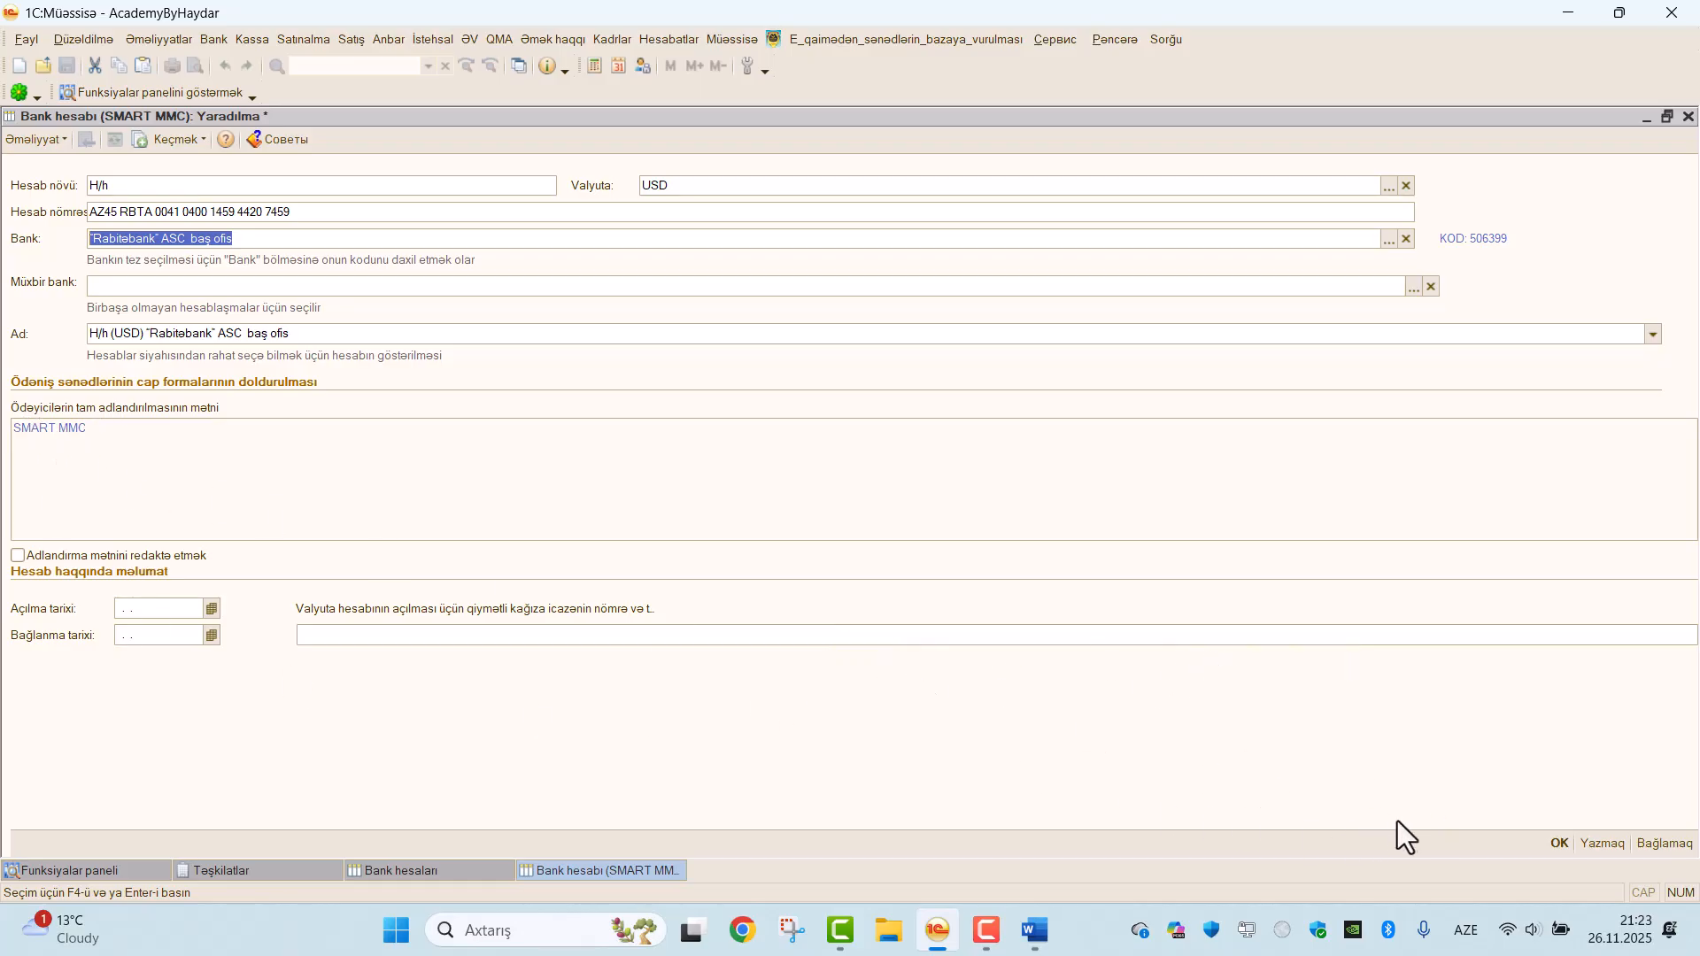
{"action": "left_click", "coordinate": [1556, 841]}
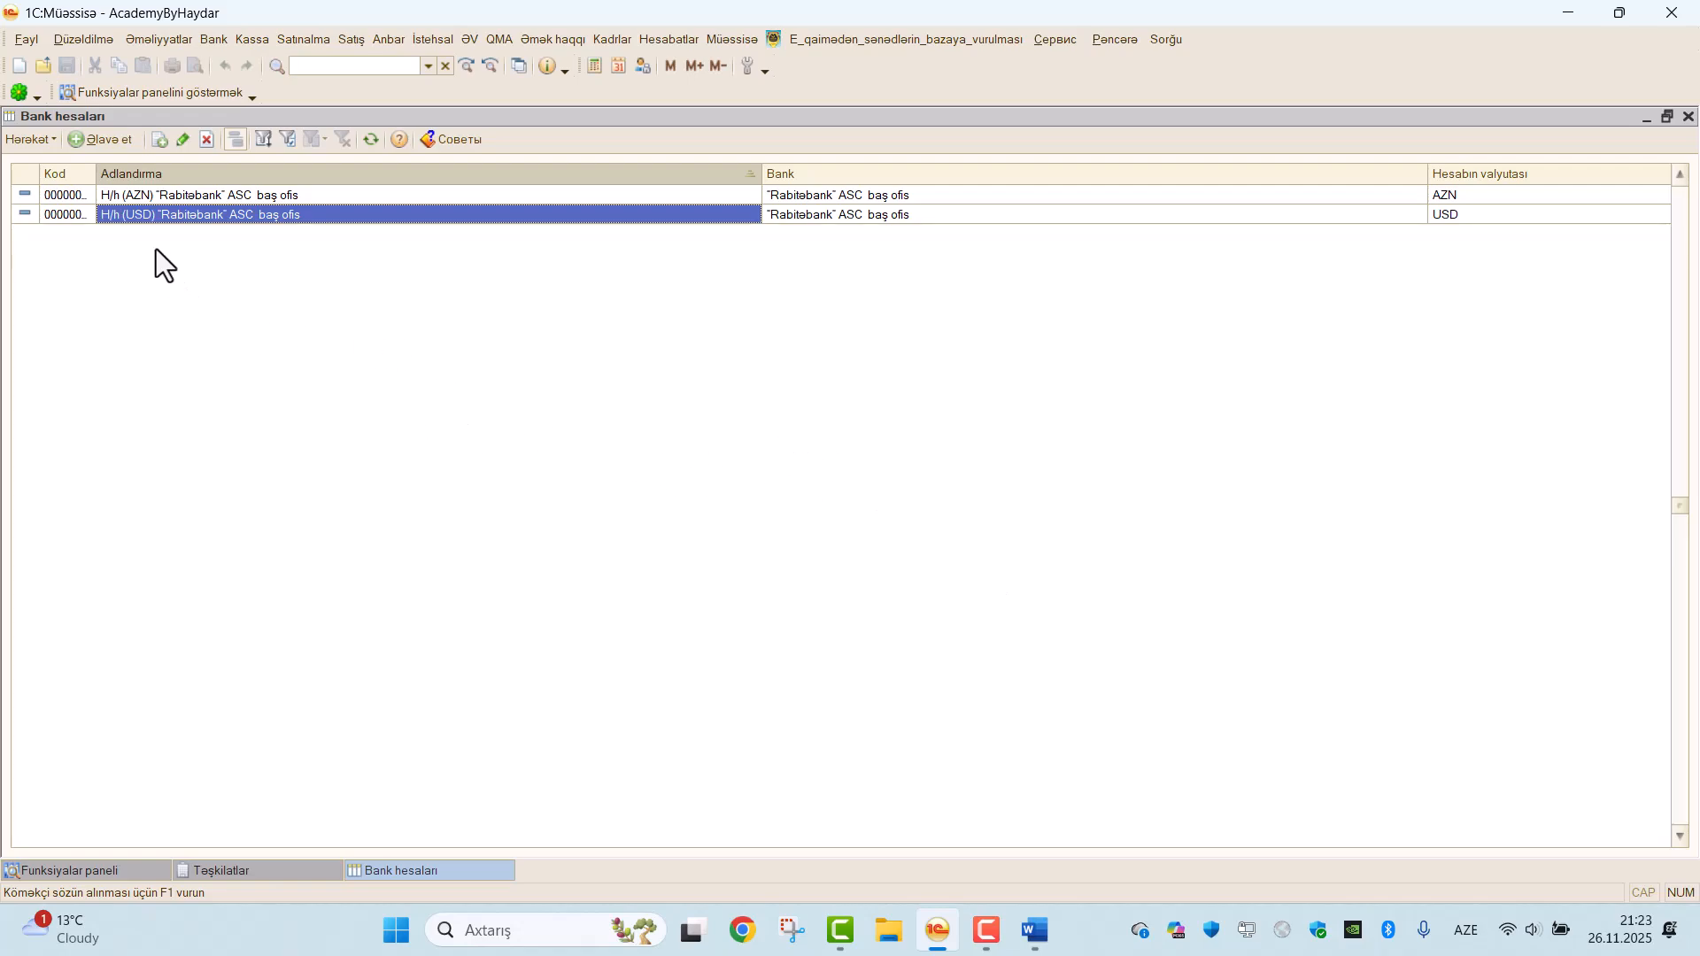
Start another bank account for SMART MMC and copy the account number (Hesab N) from the ƏDV depozit hesabı Excel workbook on the desktop.
{"action": "left_click", "coordinate": [96, 145]}
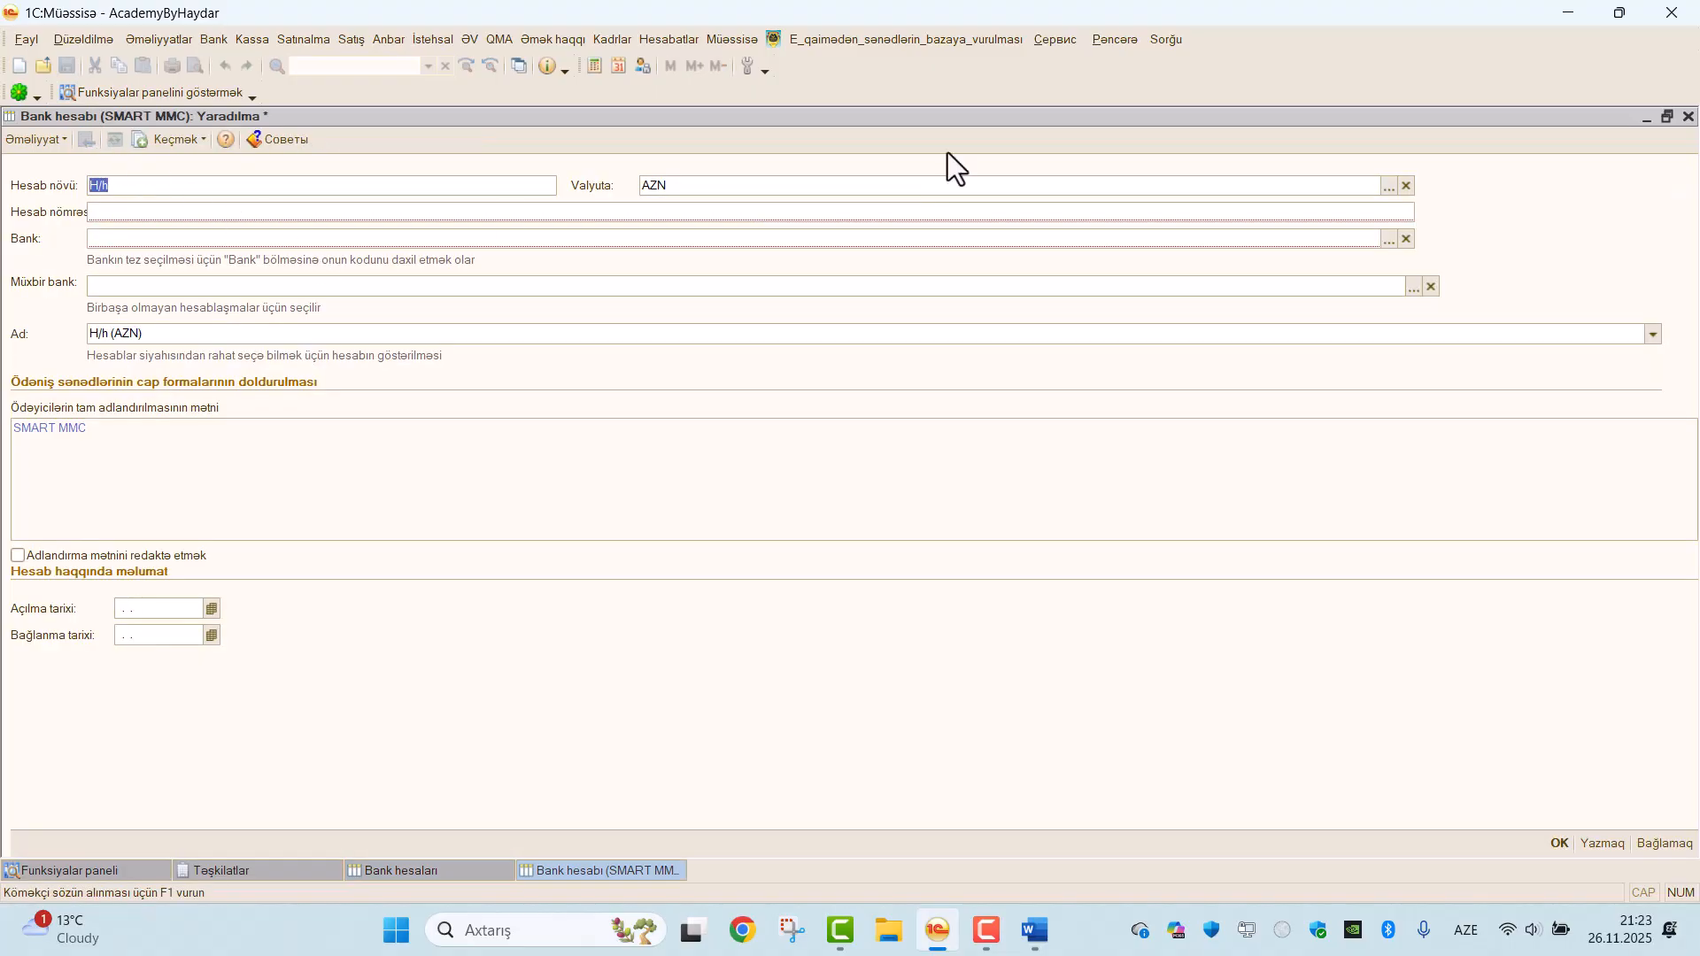
{"action": "left_click", "coordinate": [1580, 13]}
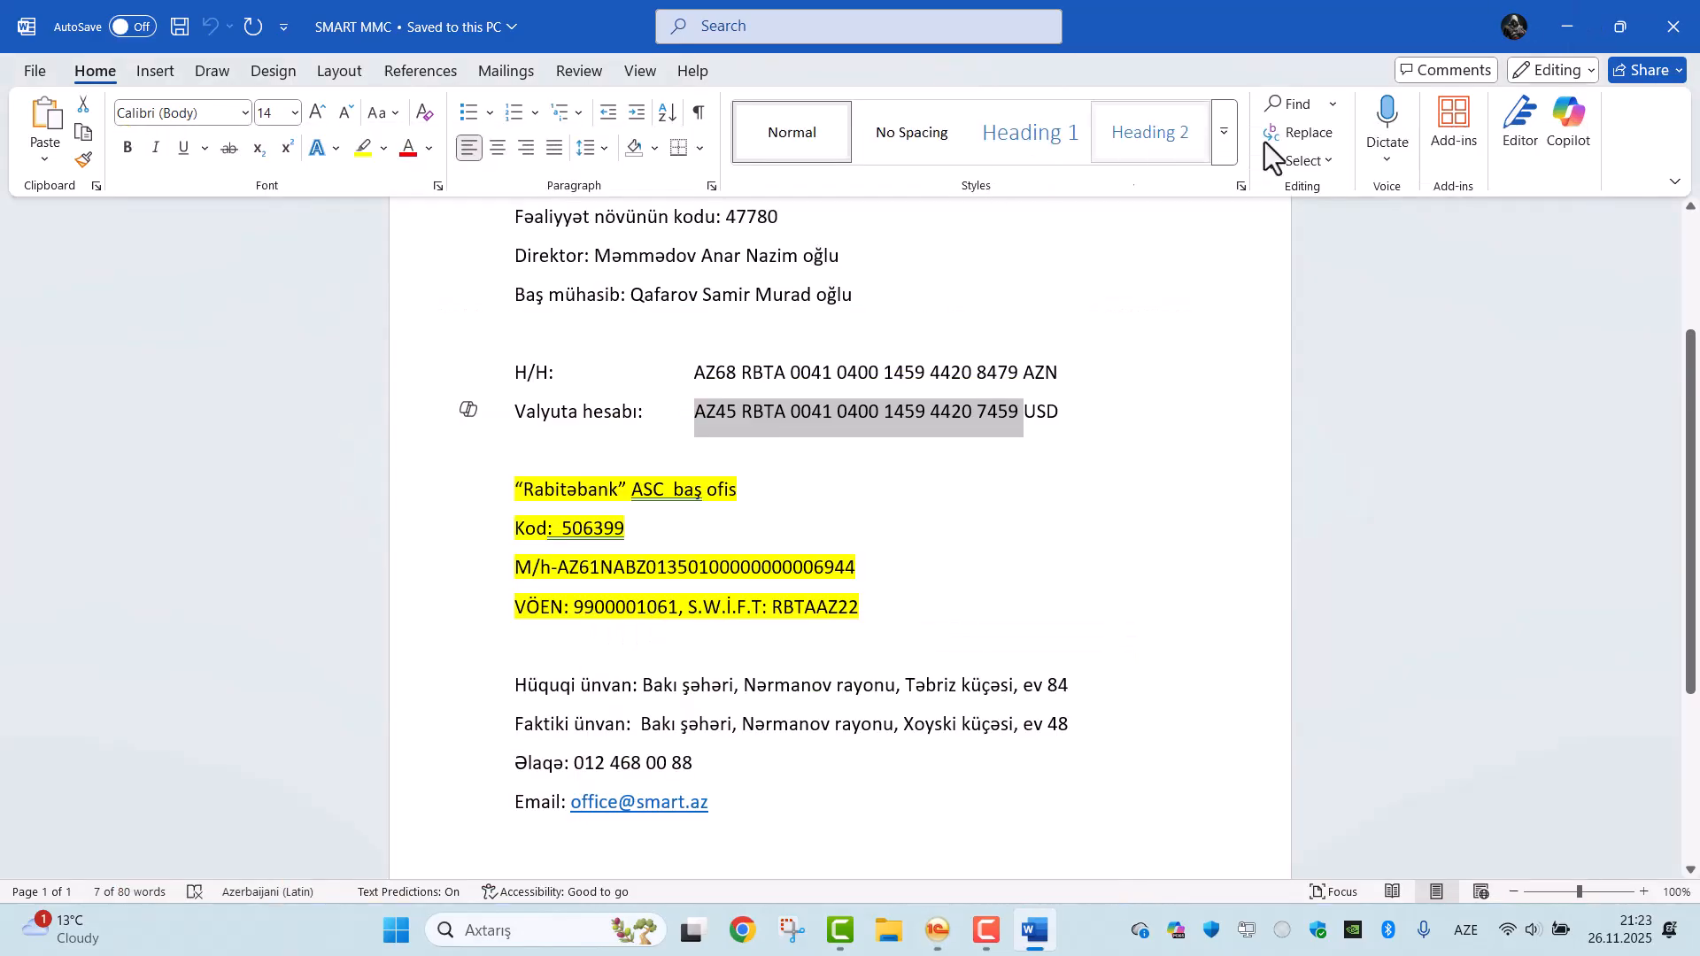
{"action": "scroll", "coordinate": [757, 585], "scroll_direction": "up", "scroll_amount": 2}
{"action": "scroll", "coordinate": [757, 584], "scroll_direction": "down", "scroll_amount": 2}
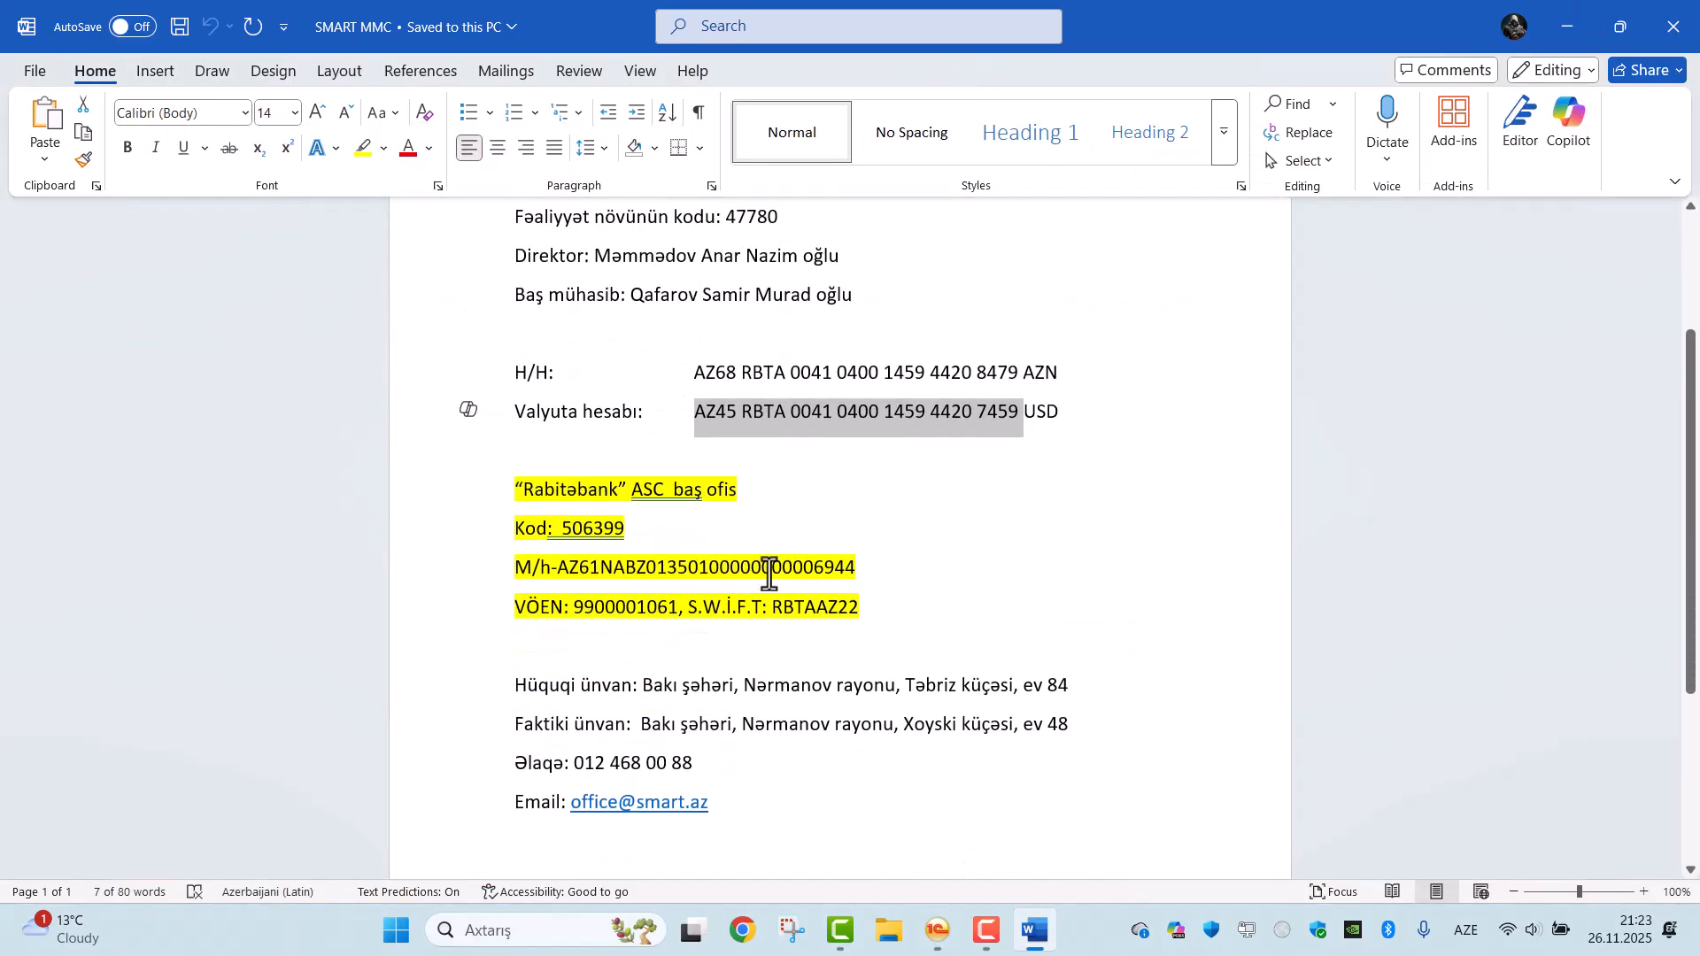
{"action": "left_click", "coordinate": [1565, 36]}
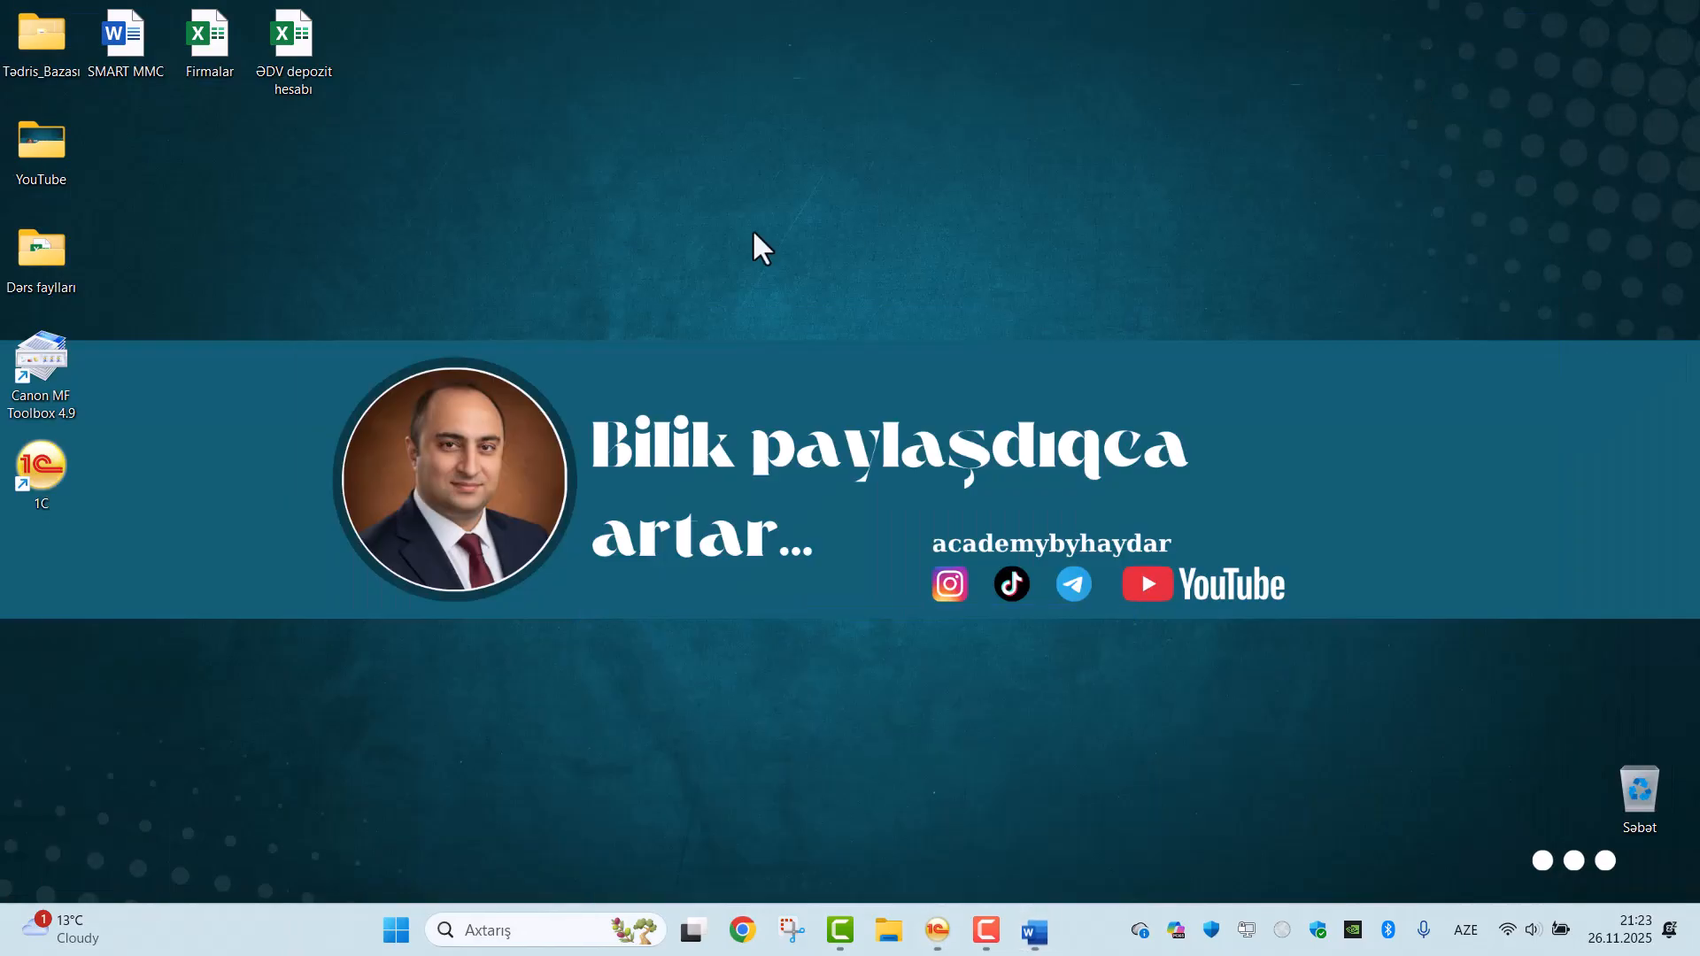
{"action": "double_click", "coordinate": [285, 66]}
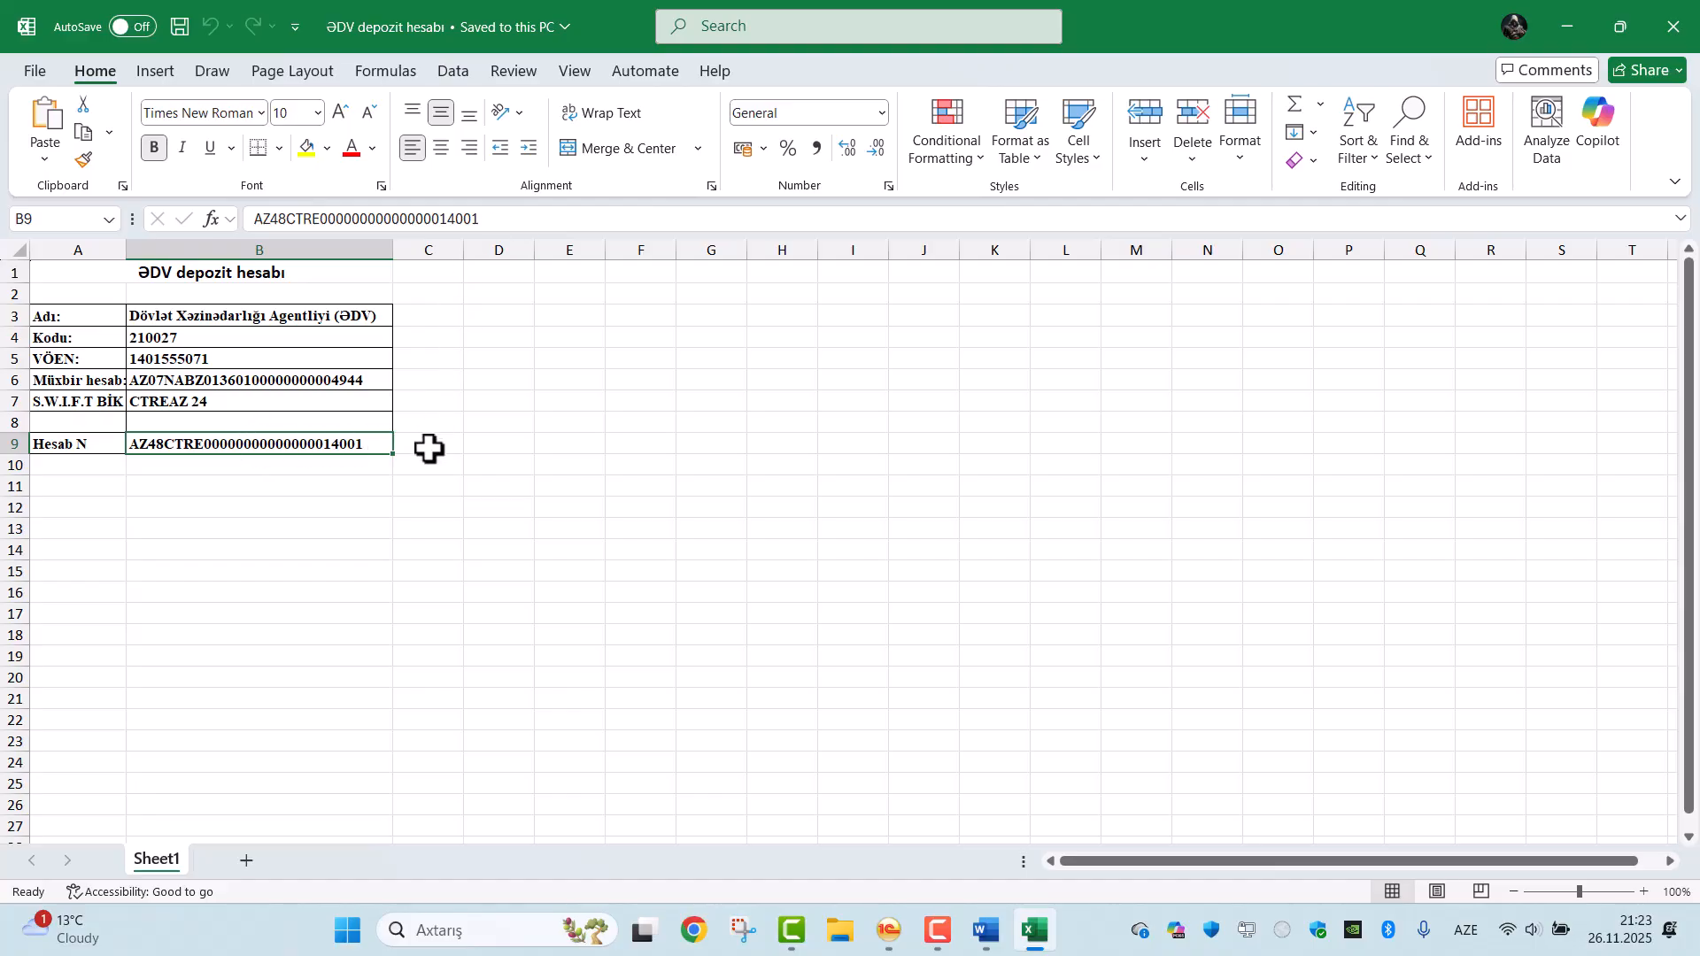
{"action": "key", "text": "ctrl+c"}
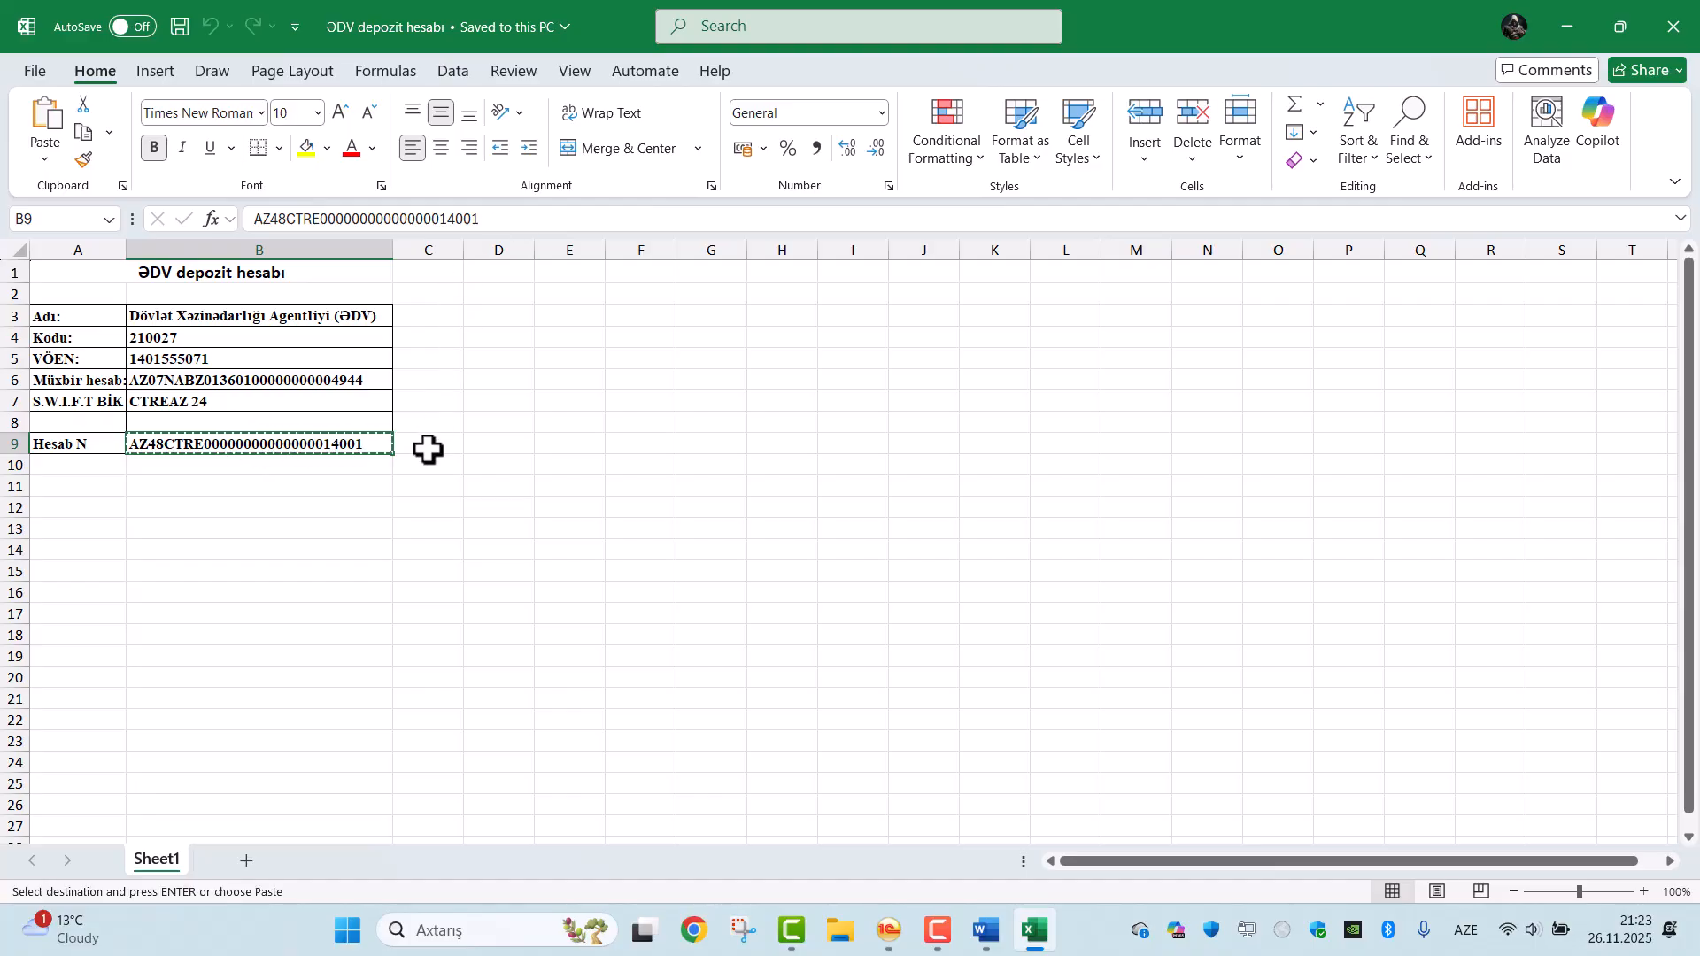
Switch back to 1C and enter the copied VAT deposit account number in the new AZN bank account.
{"action": "left_click", "coordinate": [901, 934]}
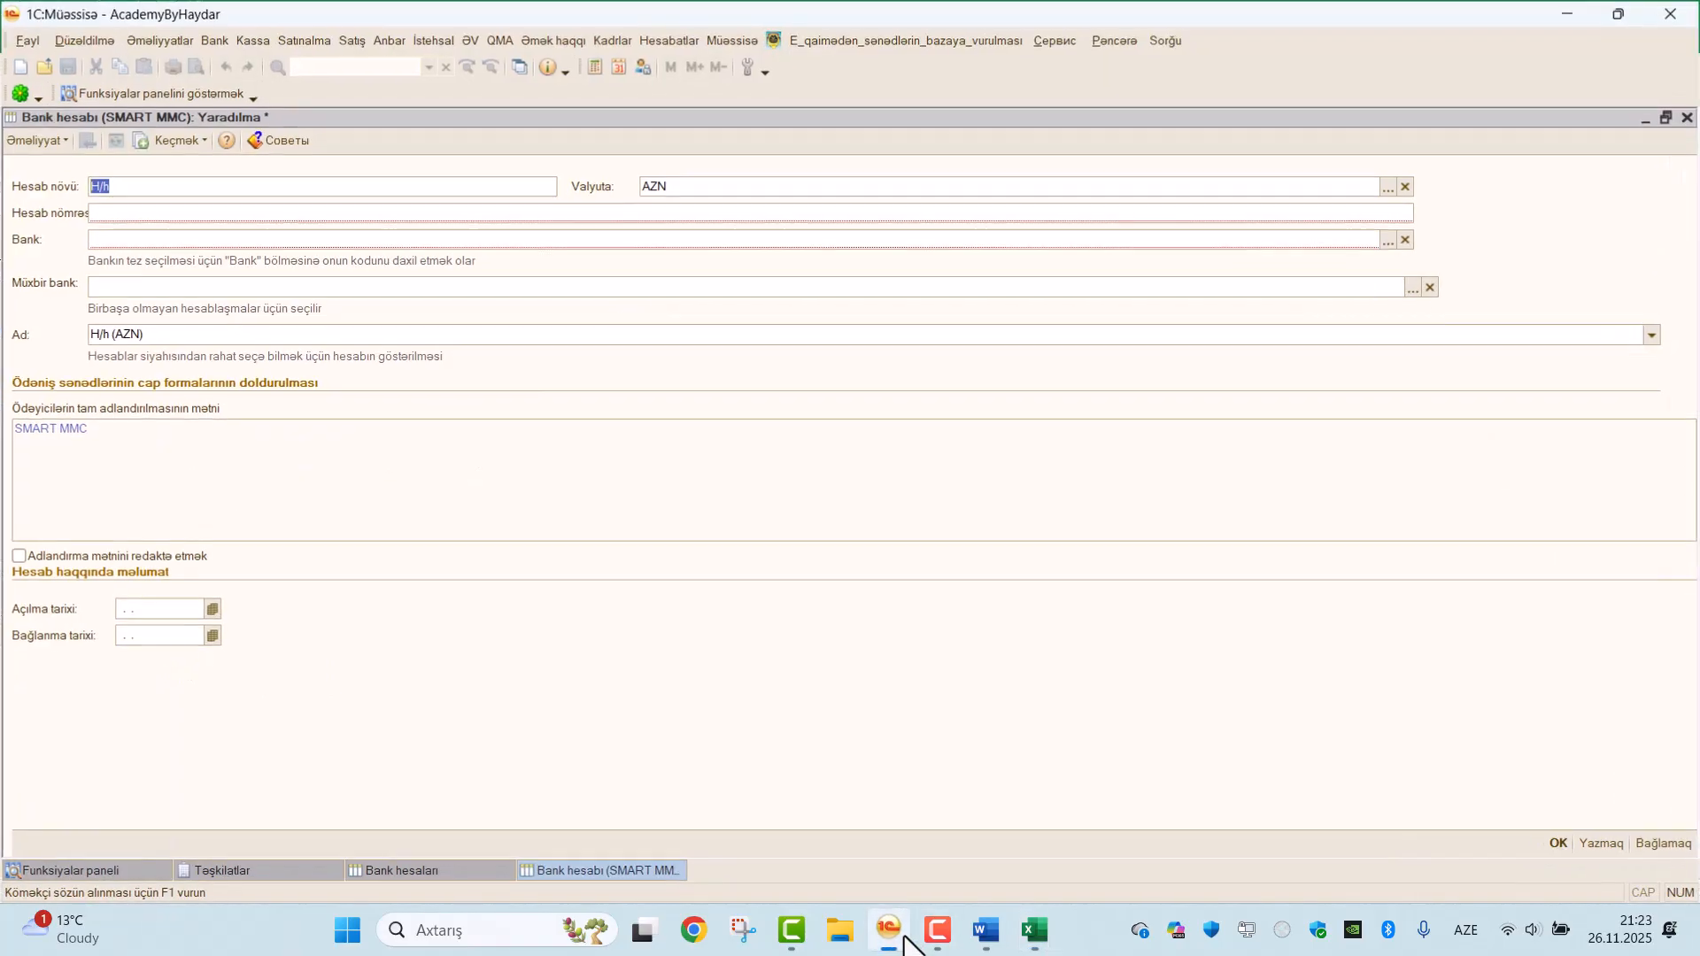
{"action": "left_click", "coordinate": [135, 211]}
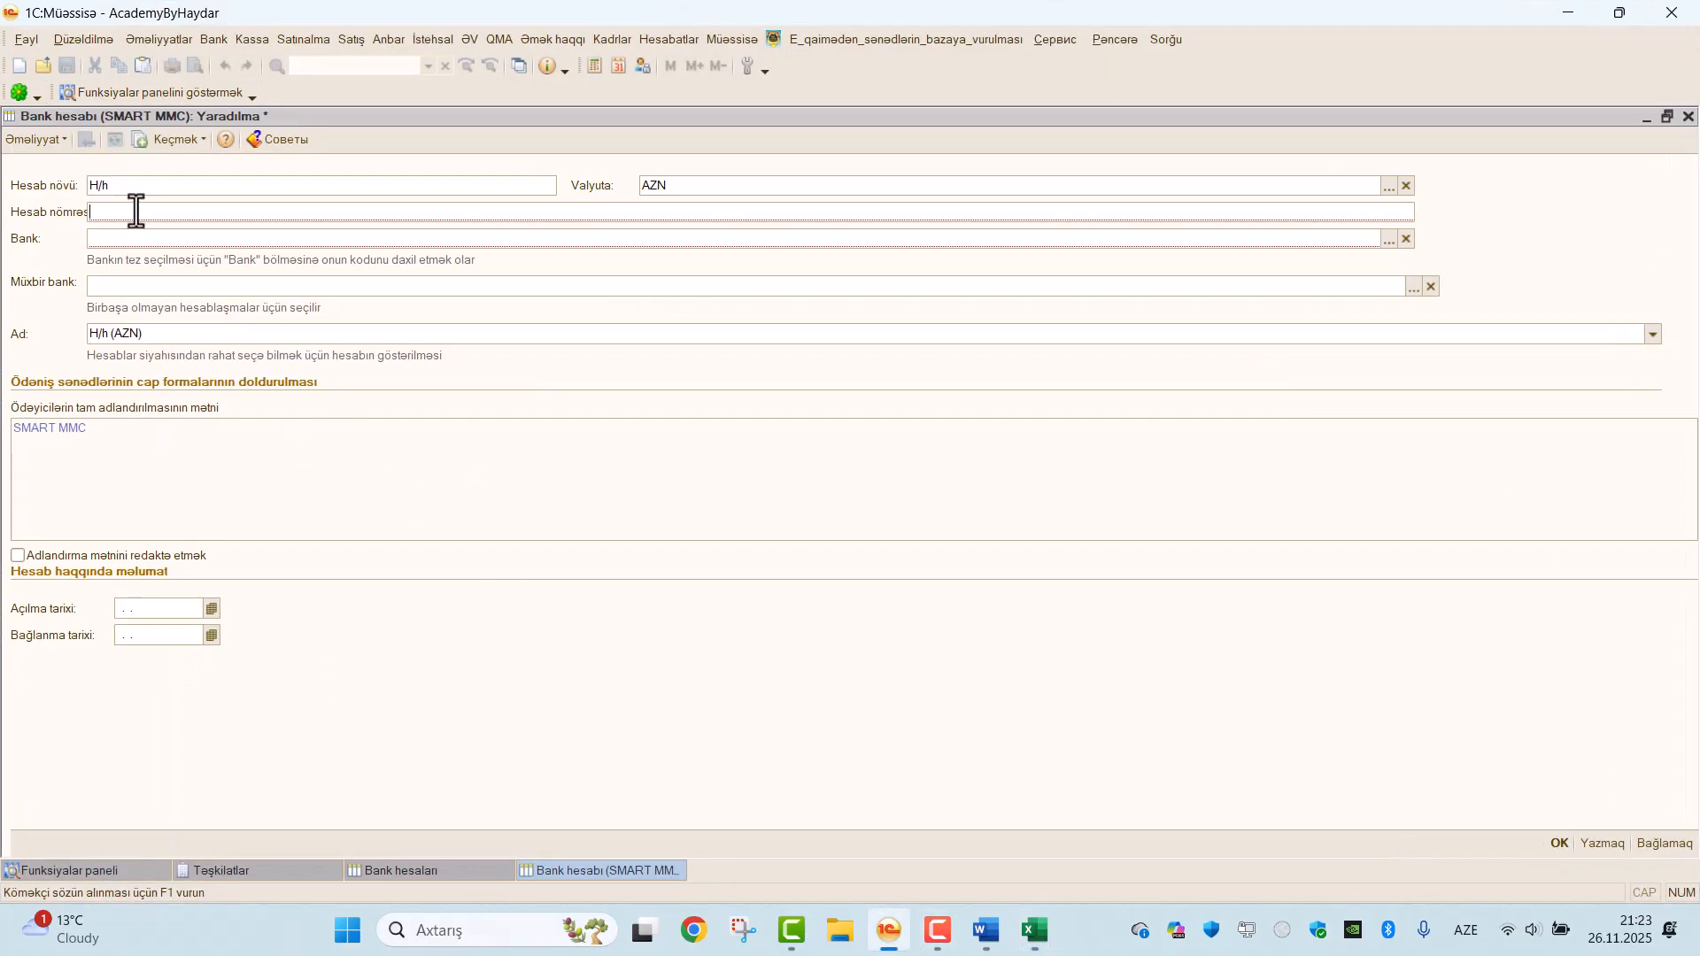
{"action": "key", "text": "ctrl+v"}
{"action": "key", "text": "BackSpace"}
Set the account's bank to Dövlət Xəzinədarlığı Agentliyi (ƏDV), save it, and close the bank accounts list.
{"action": "left_click", "coordinate": [188, 237]}
{"action": "left_click", "coordinate": [1388, 241]}
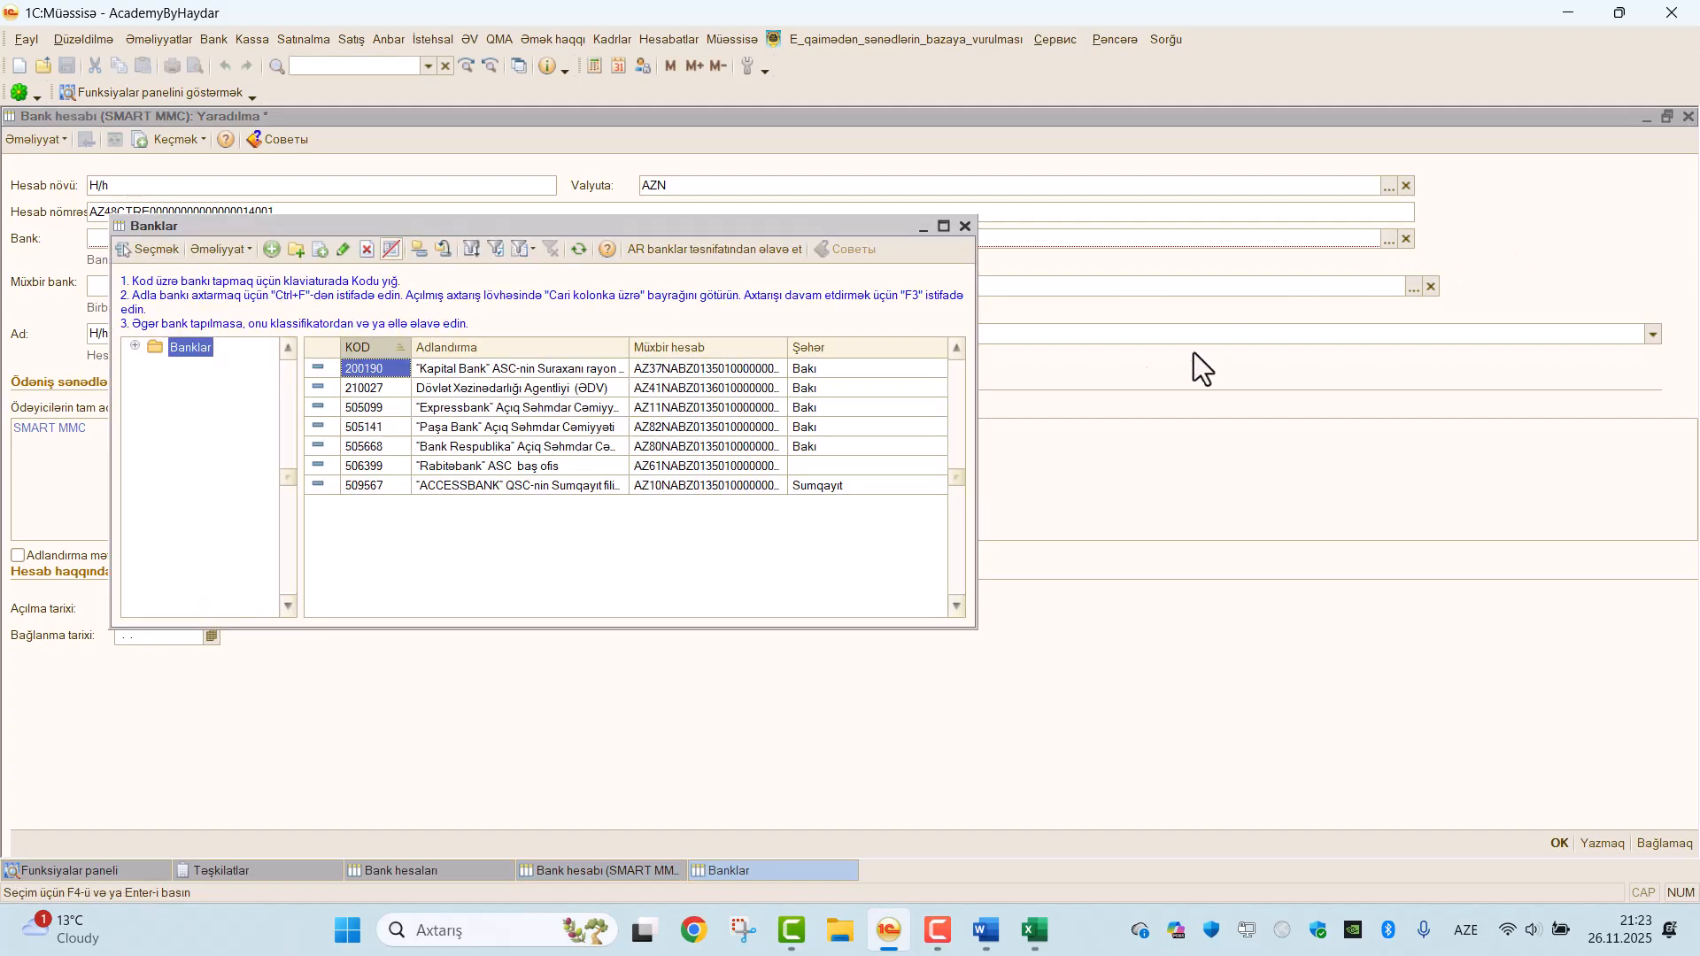
{"action": "double_click", "coordinate": [546, 391]}
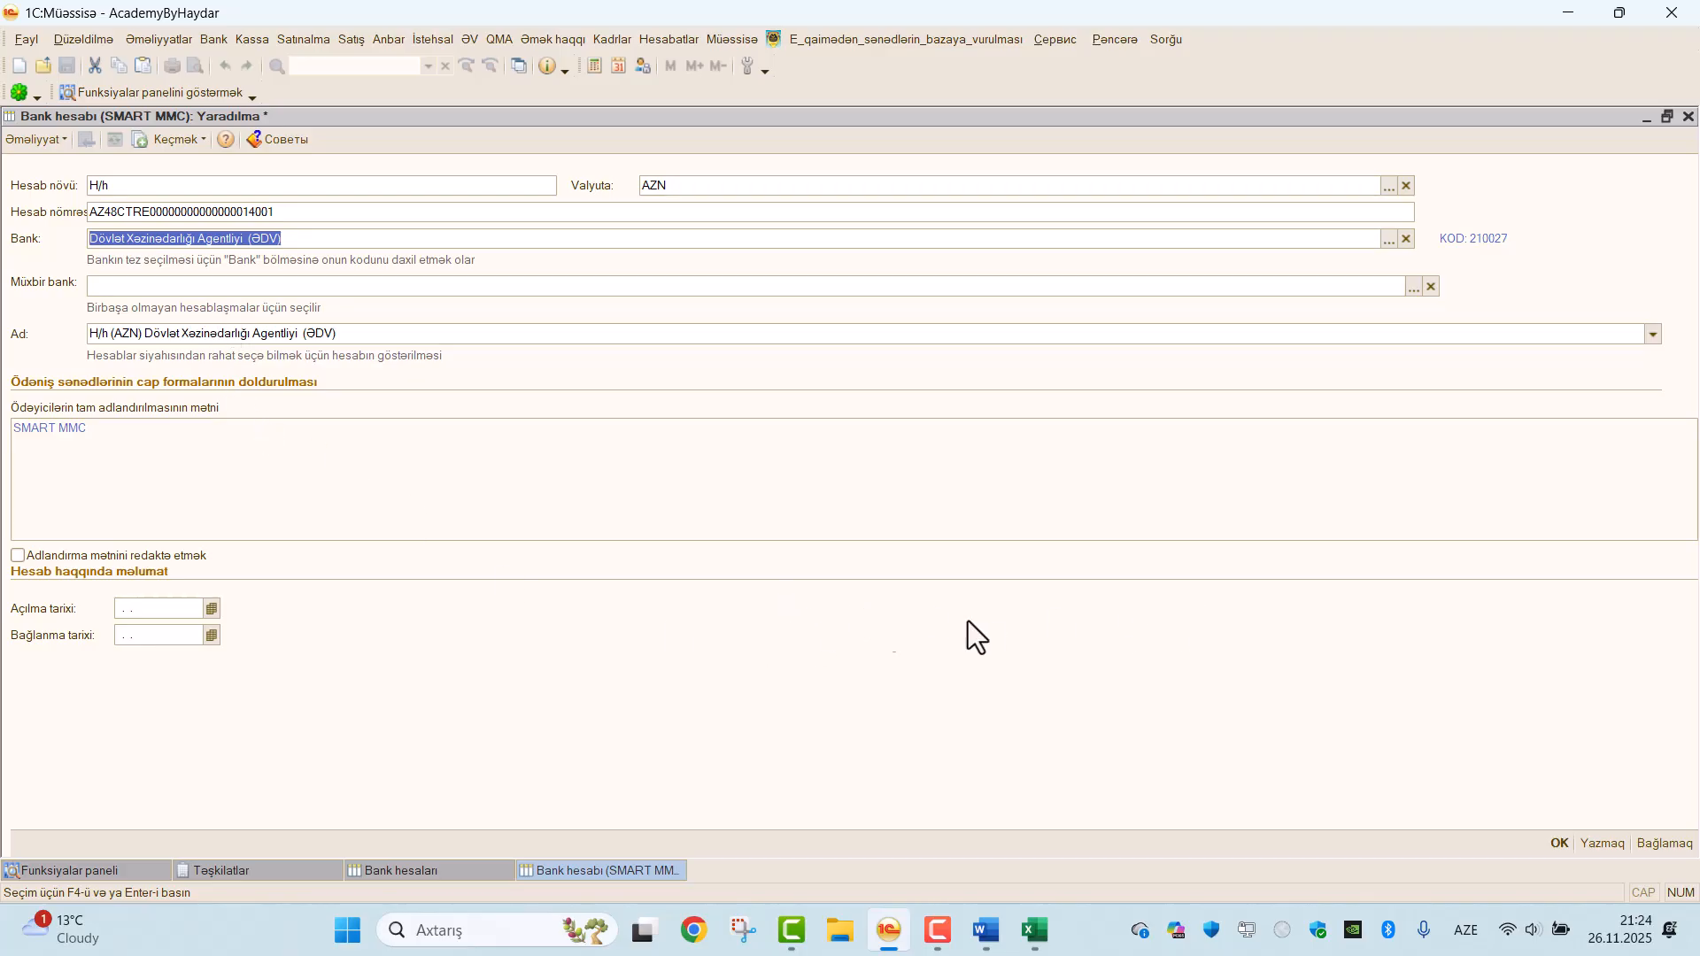
{"action": "left_click", "coordinate": [1559, 844]}
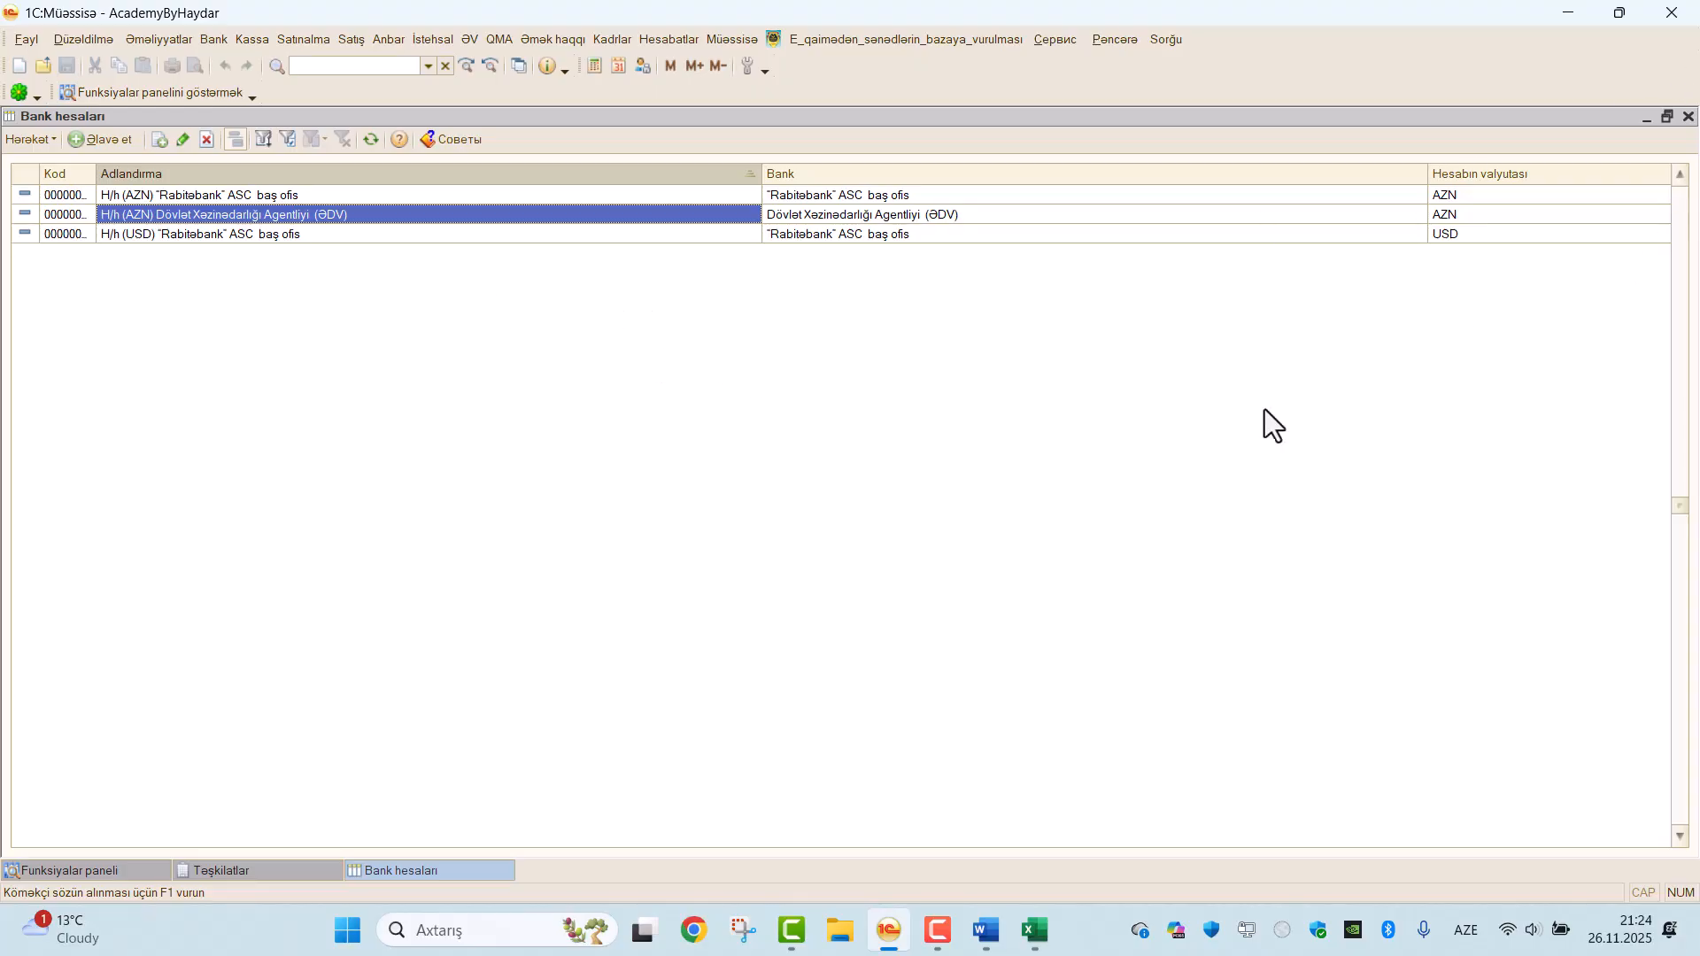
{"action": "left_click", "coordinate": [649, 936]}
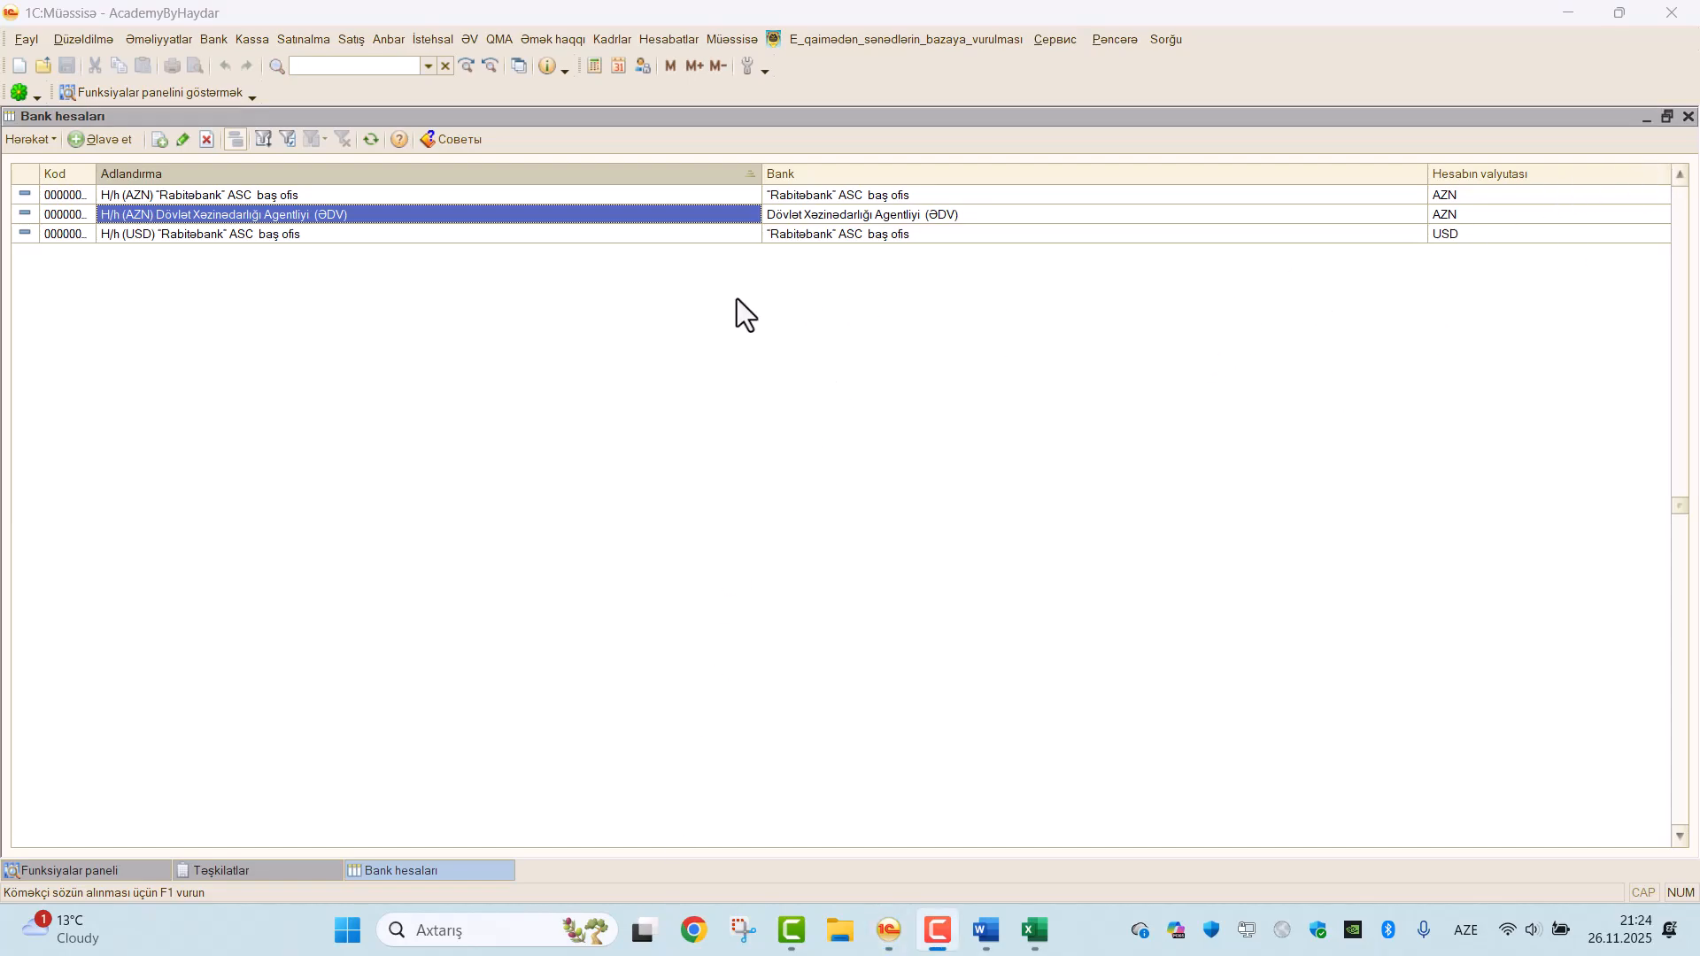
{"action": "left_click", "coordinate": [1688, 116]}
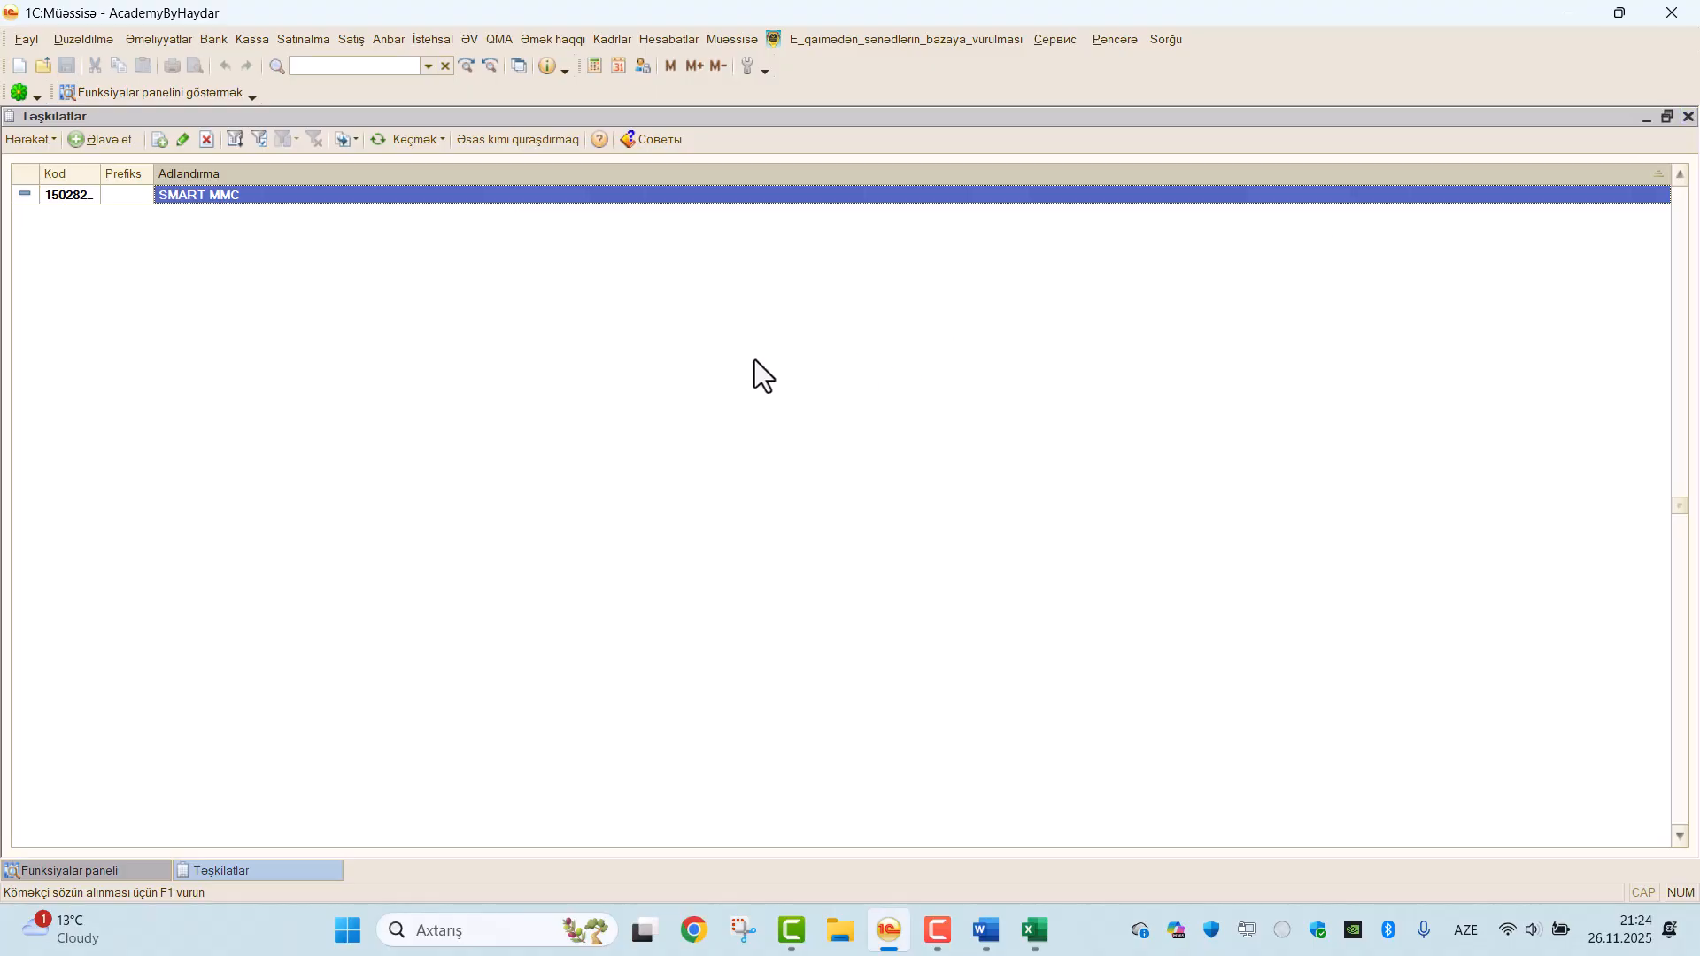
Set SMART MMC's main bank account to H/h (AZN) "Rabitəbank" ASC baş ofis, save the organization, and close the organizations list.
{"action": "left_click", "coordinate": [182, 142]}
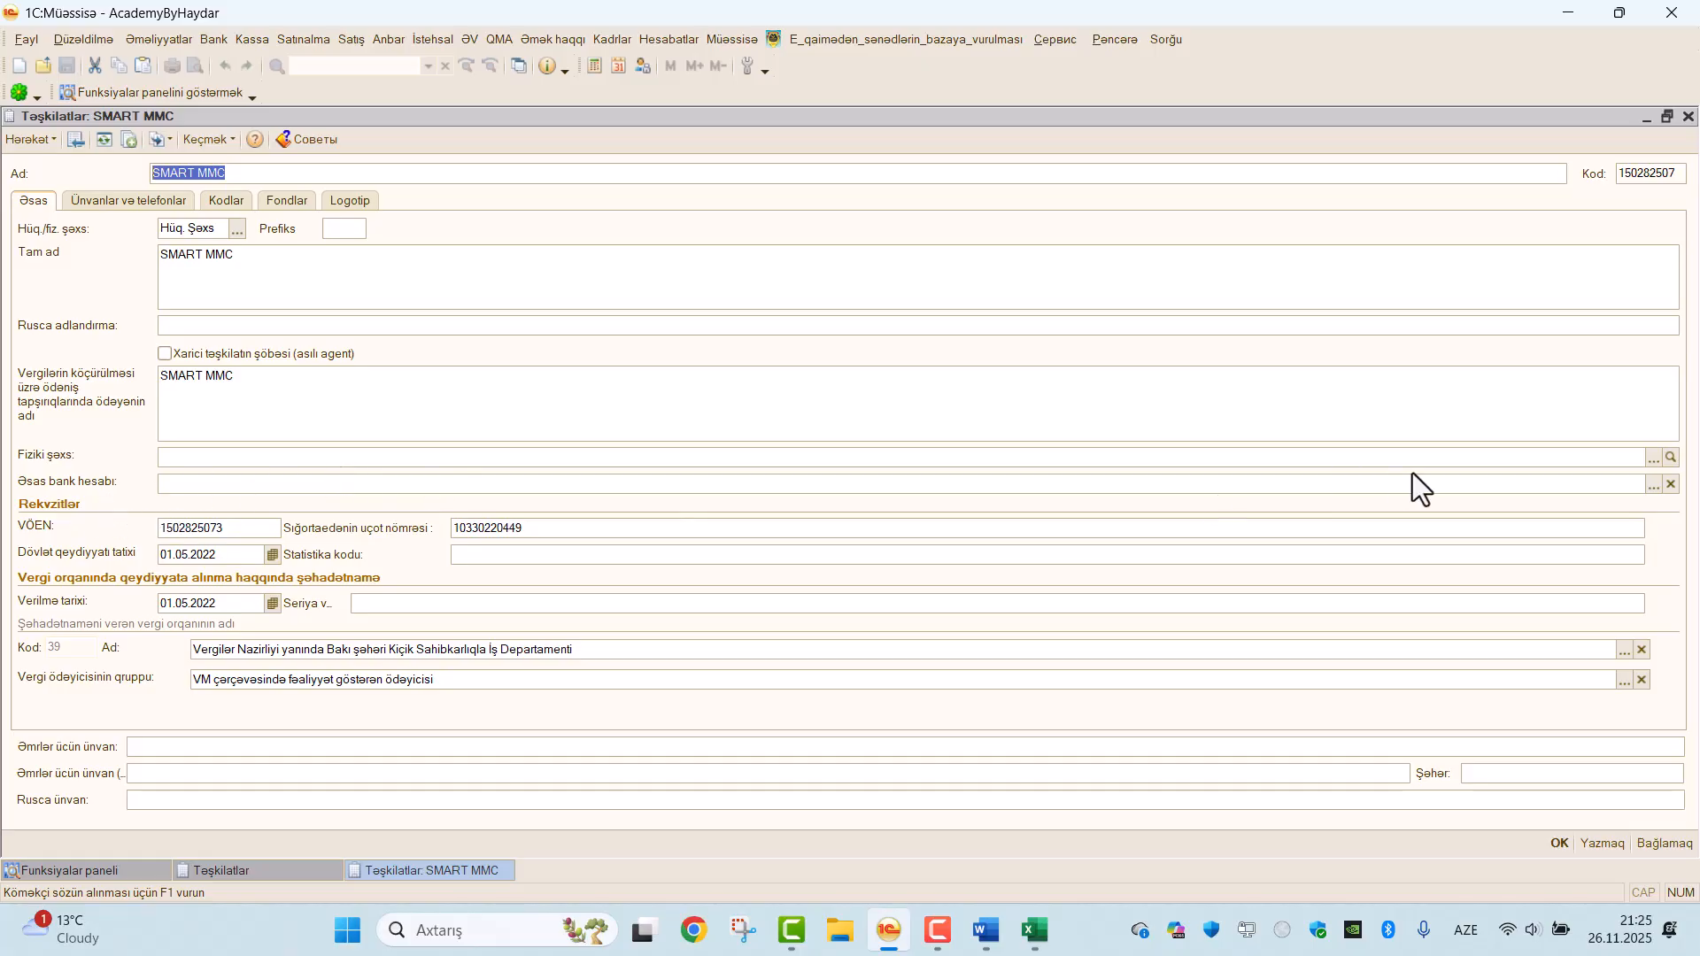
{"action": "left_click", "coordinate": [1652, 487]}
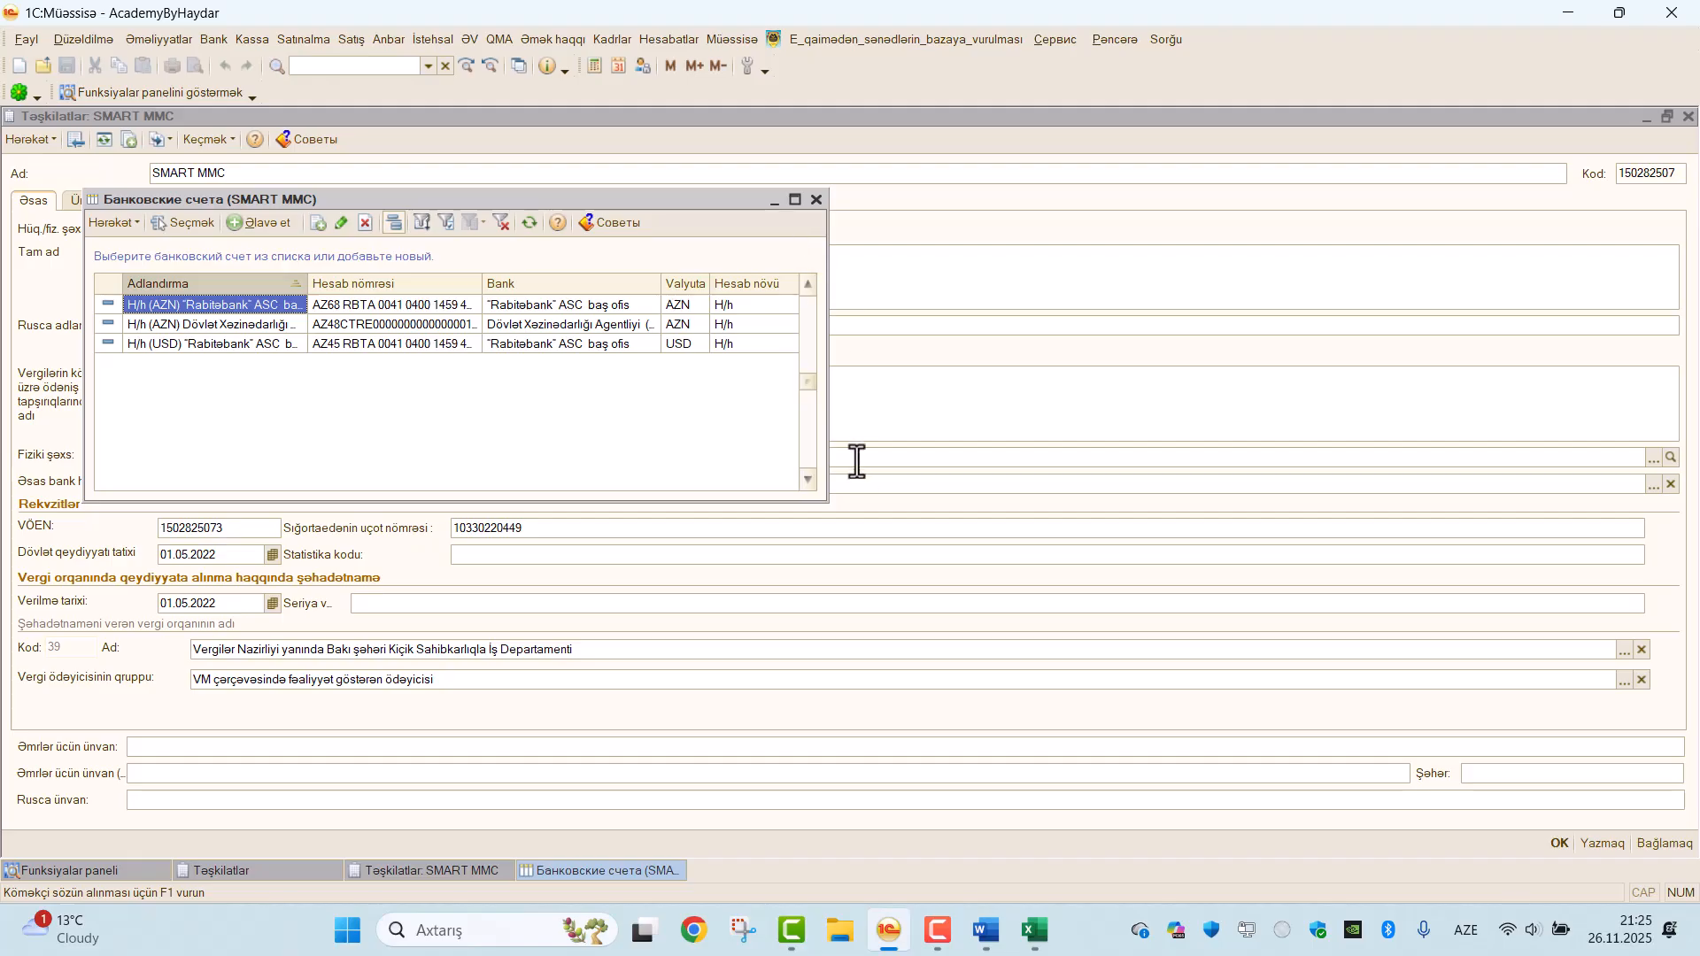
{"action": "left_click_drag", "start_coordinate": [827, 501], "coordinate": [1212, 501]}
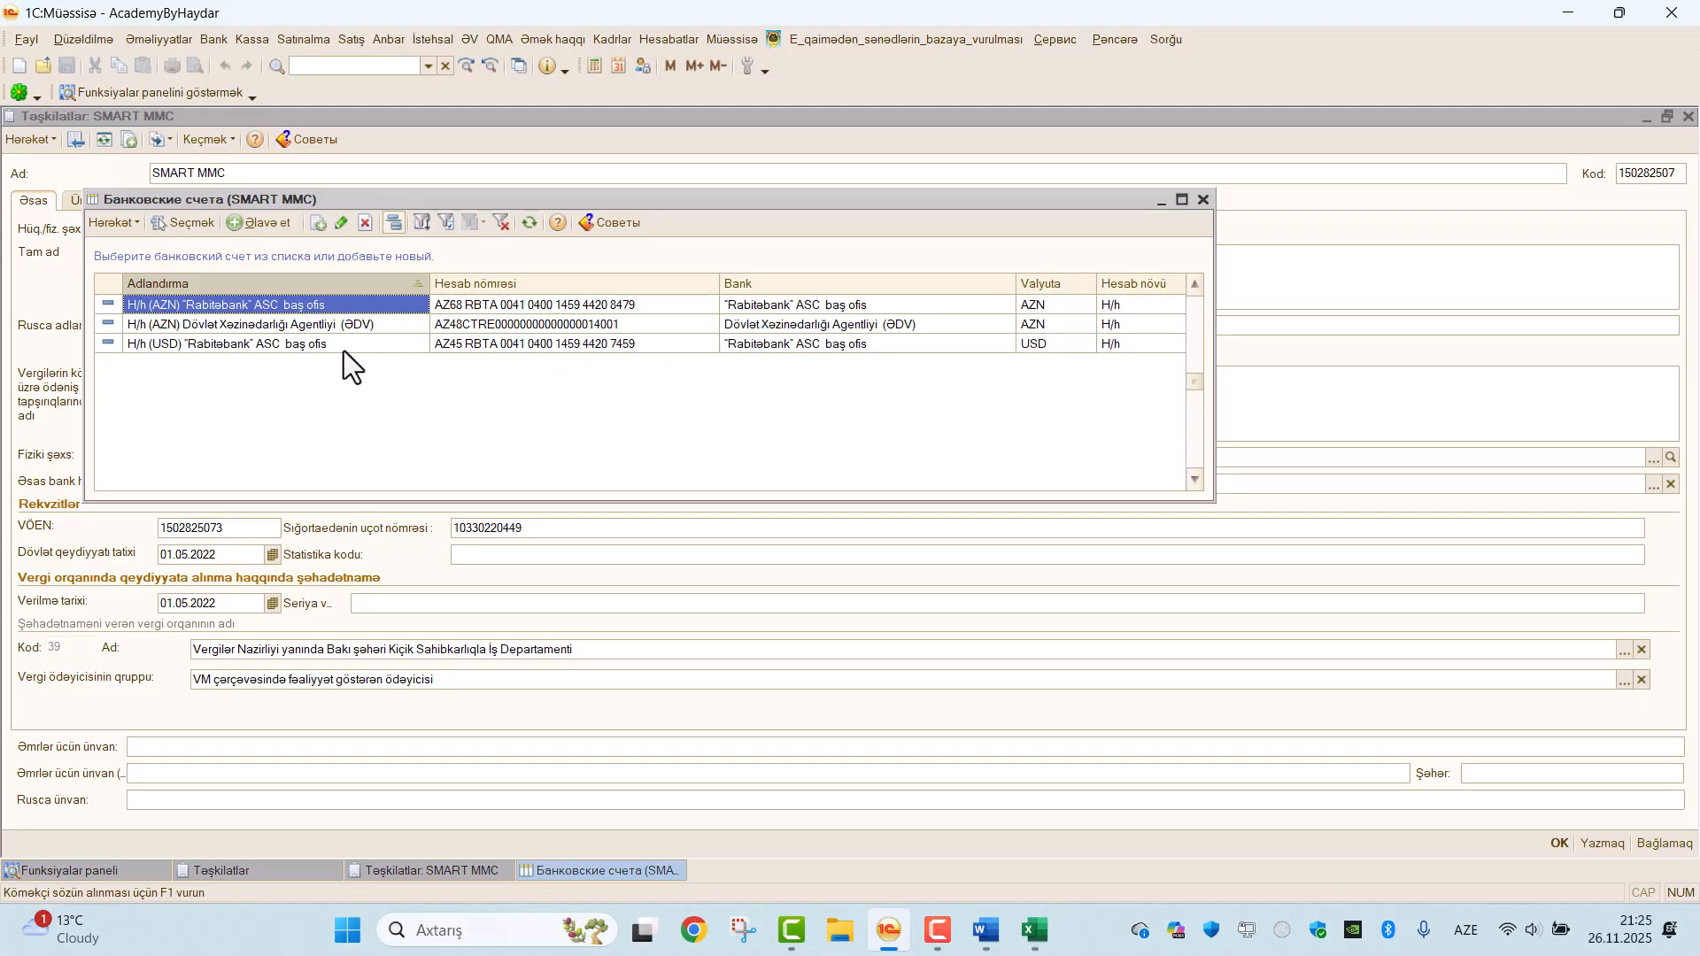
{"action": "double_click", "coordinate": [744, 310]}
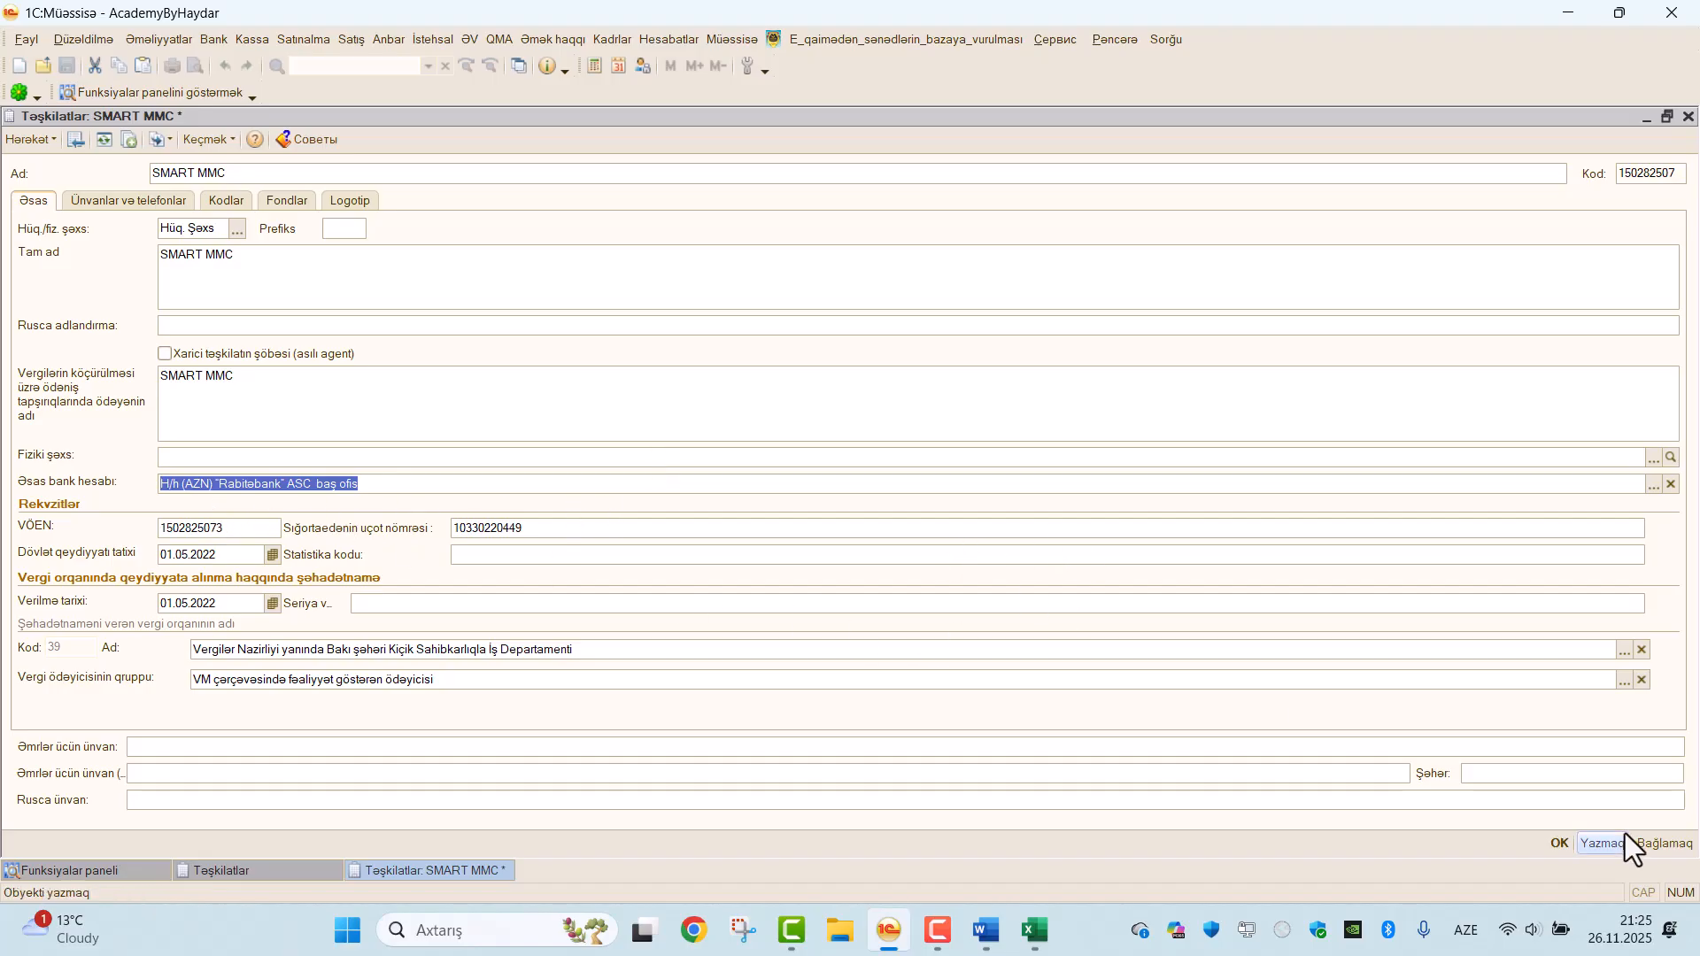
{"action": "left_click", "coordinate": [1559, 845]}
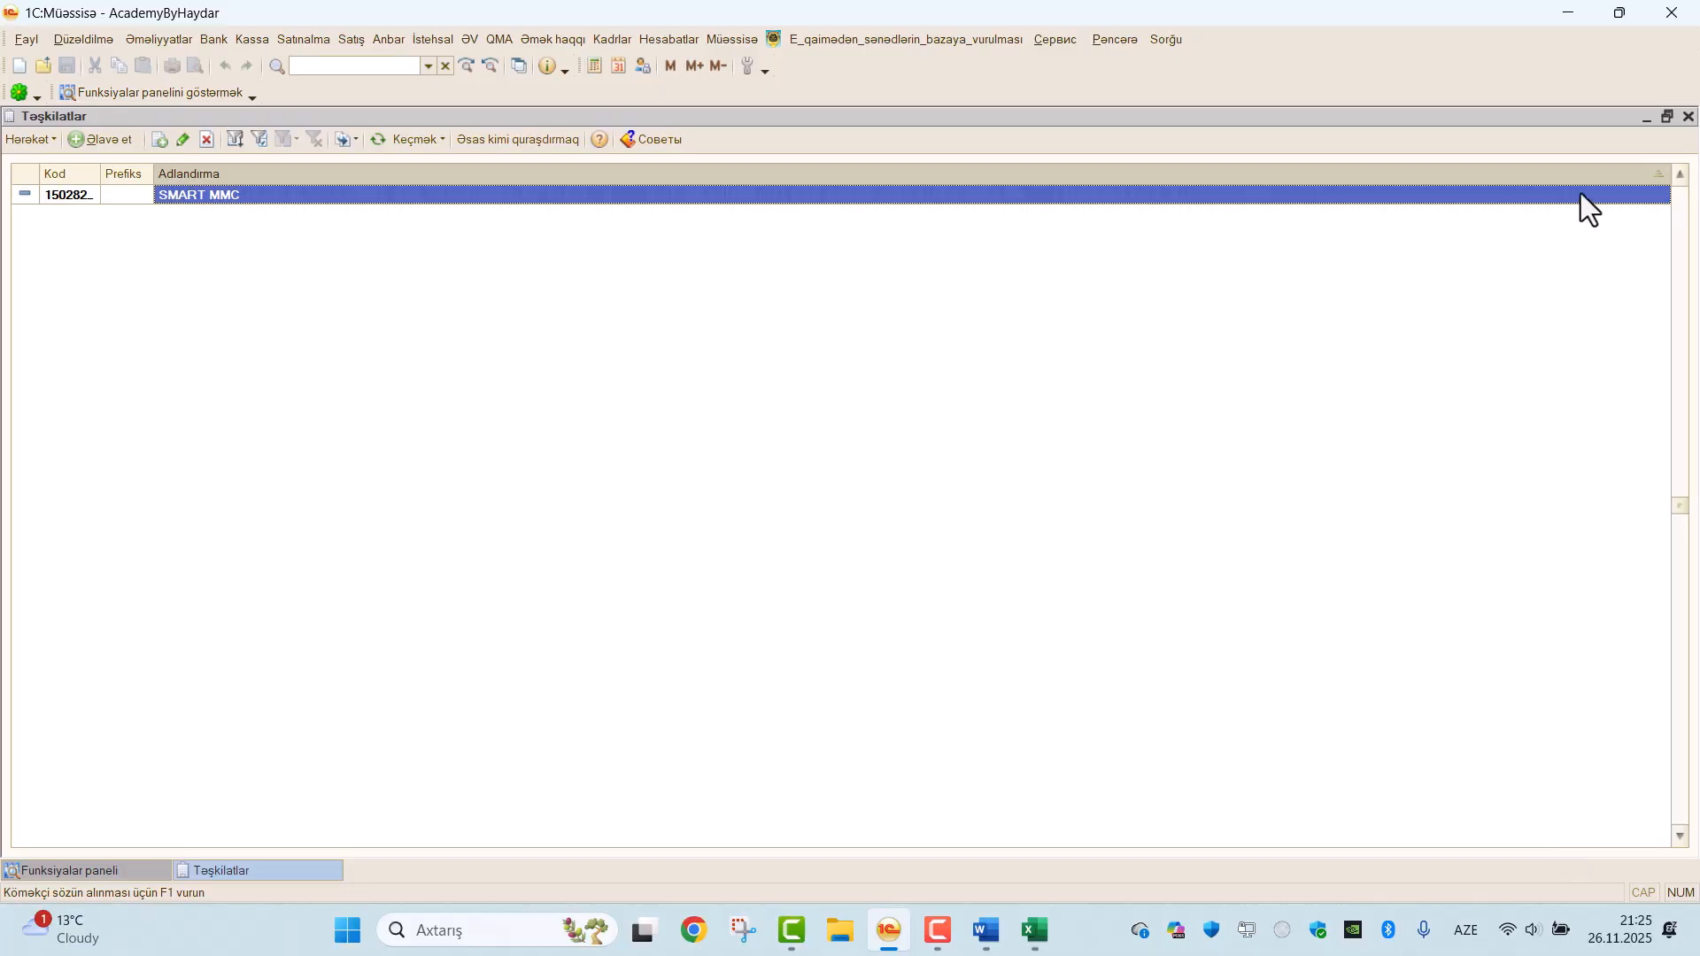
{"action": "left_click", "coordinate": [1689, 116]}
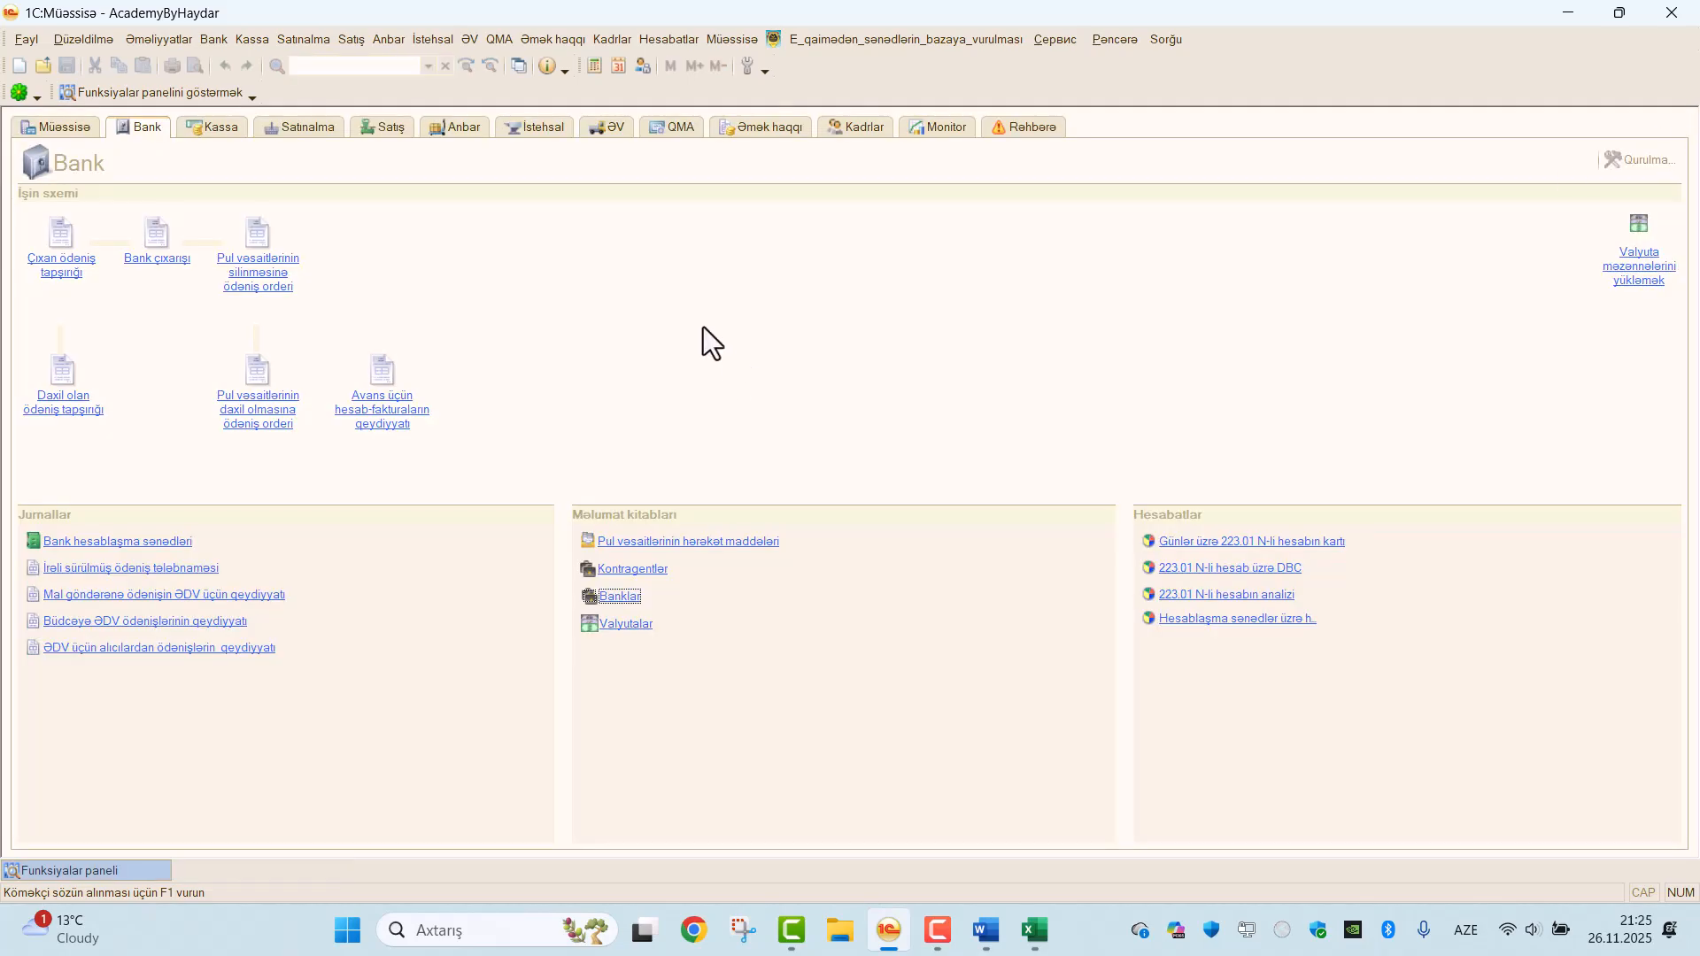